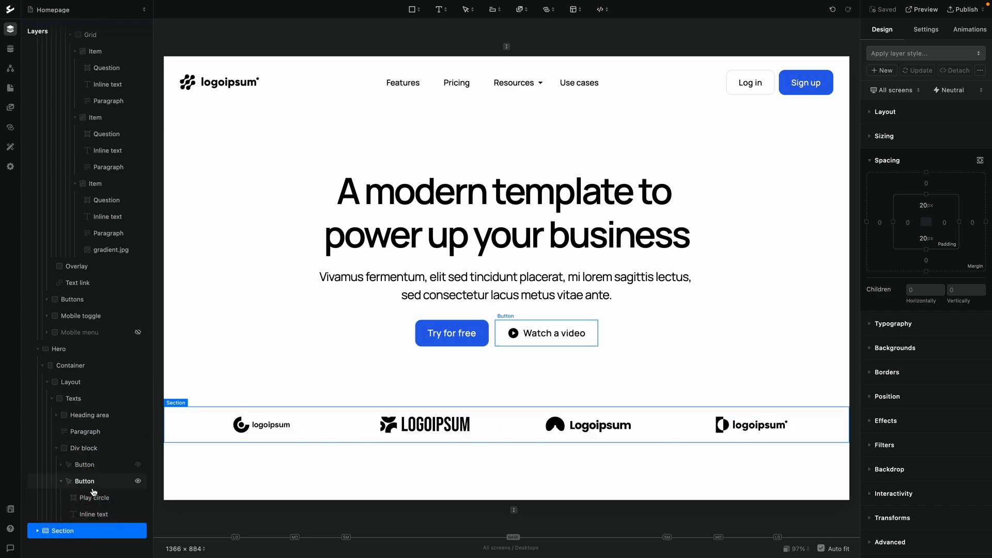
Hide the existing logo section and add a new empty Section at the end of the page body
{"action": "left_click", "coordinate": [139, 532]}
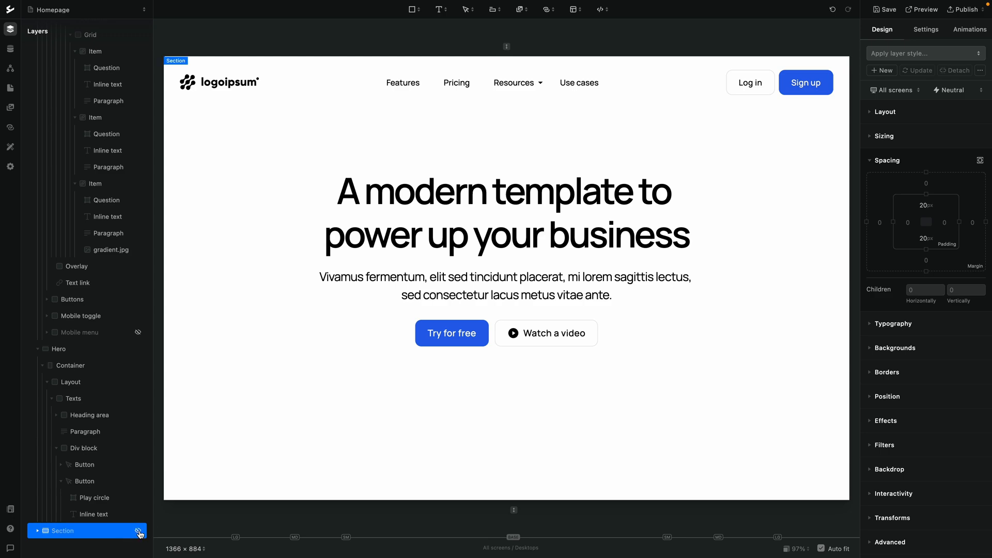
{"action": "scroll", "coordinate": [104, 361], "scroll_direction": "up", "scroll_amount": 4}
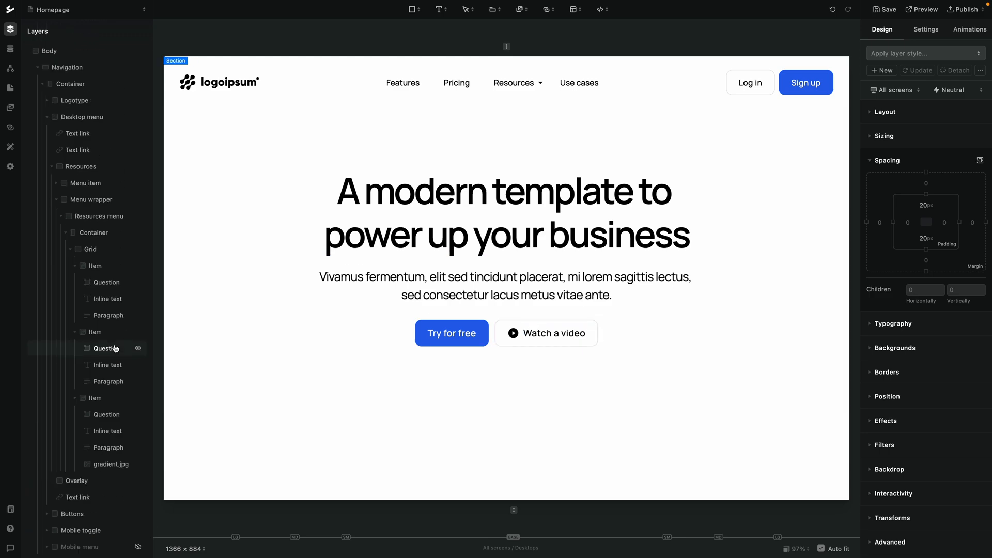
{"action": "left_click", "coordinate": [66, 51]}
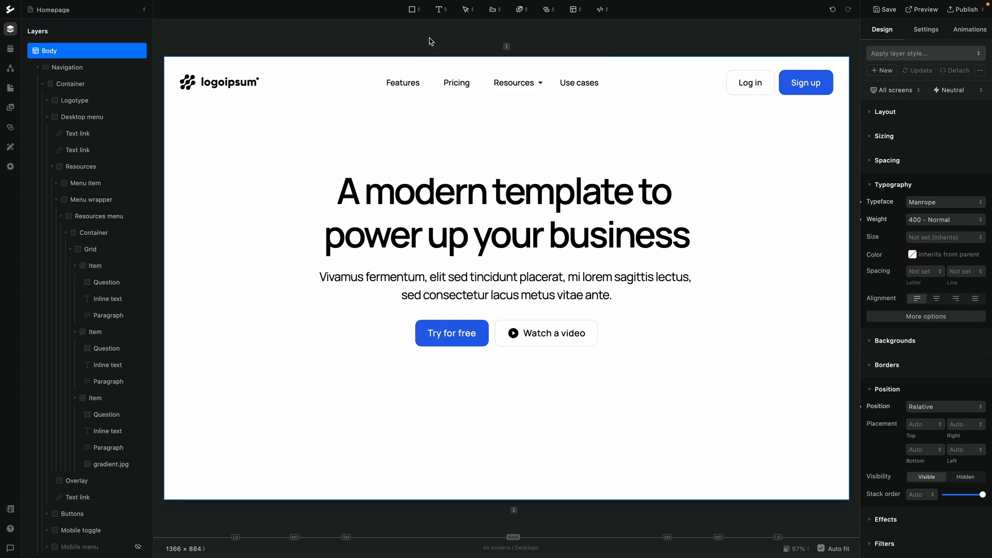
{"action": "left_click", "coordinate": [414, 9]}
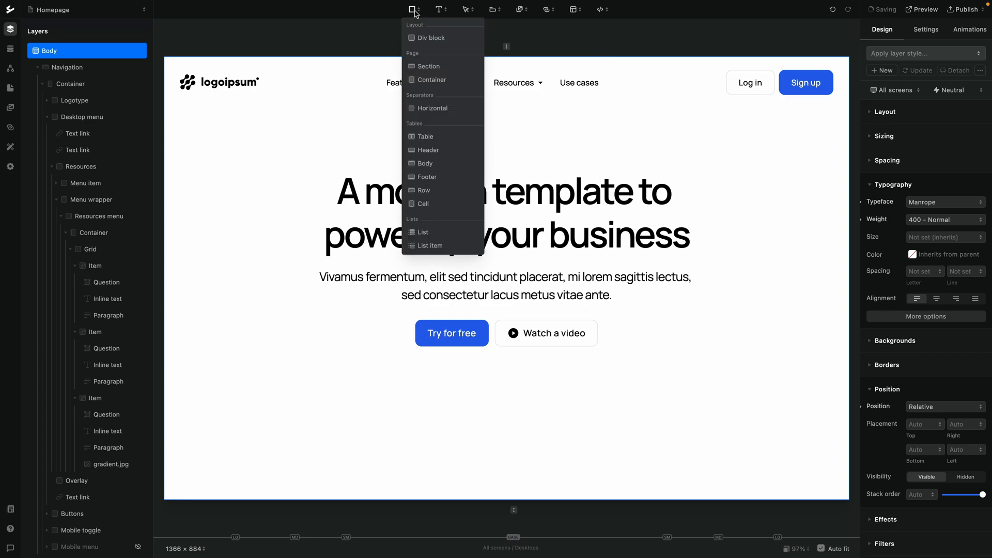
{"action": "left_click", "coordinate": [419, 66]}
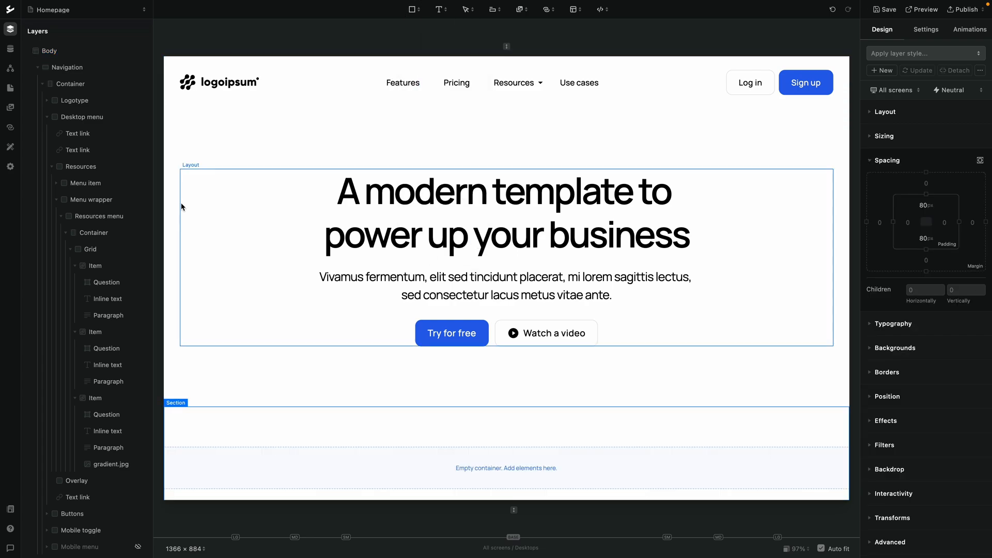
Add a Container inside the new section
{"action": "scroll", "coordinate": [103, 290], "scroll_direction": "down", "scroll_amount": 5}
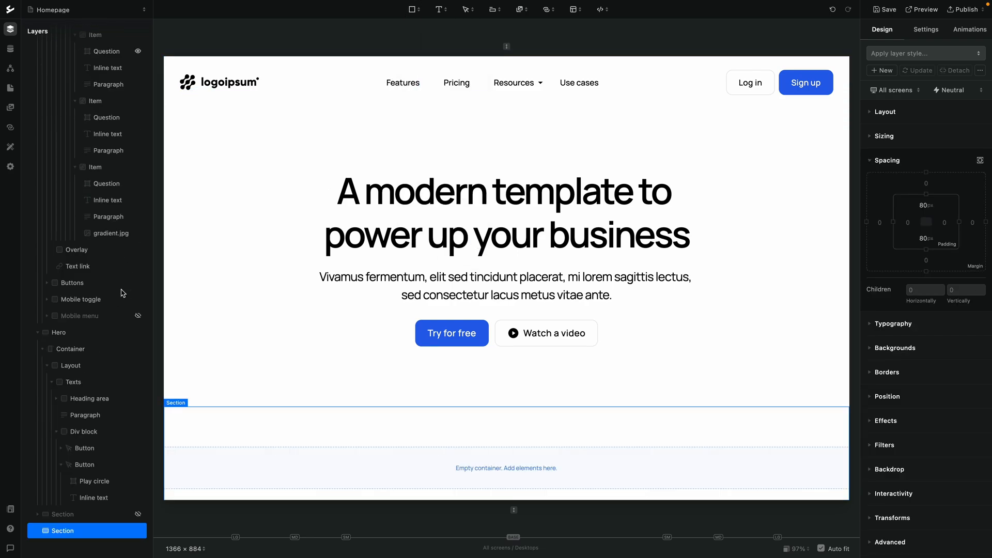
{"action": "left_click", "coordinate": [412, 9]}
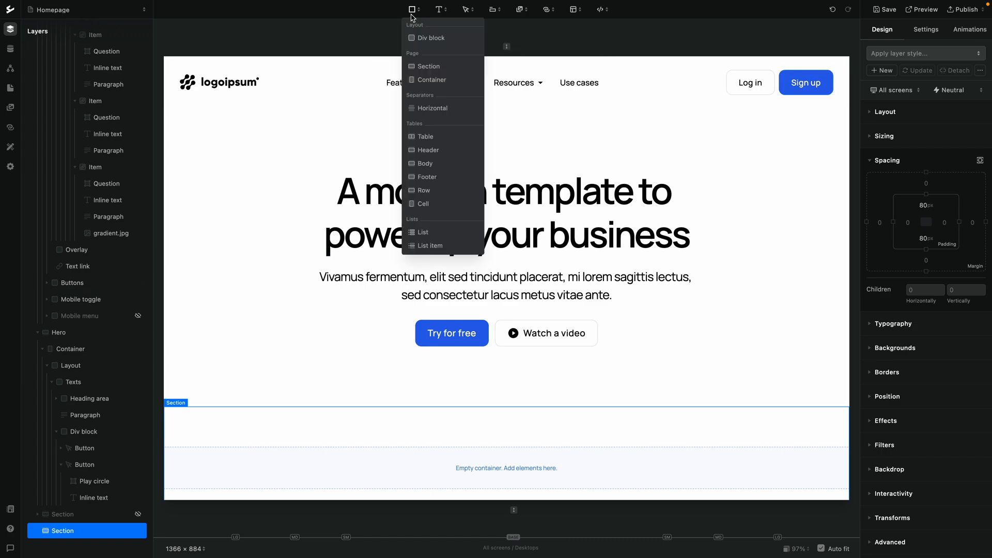
{"action": "left_click", "coordinate": [421, 79]}
Insert four nested Div blocks inside the container
{"action": "left_click", "coordinate": [411, 9]}
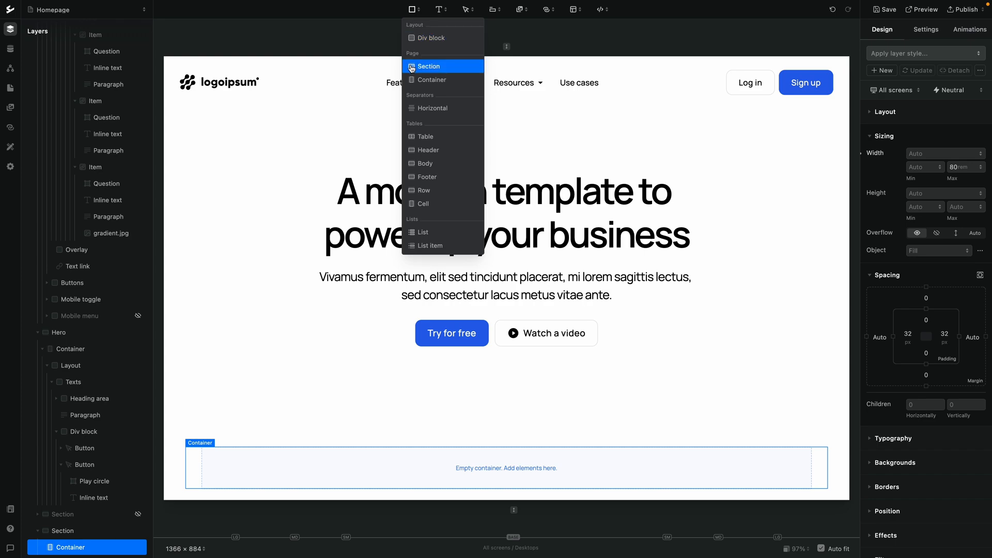
{"action": "left_click", "coordinate": [430, 40]}
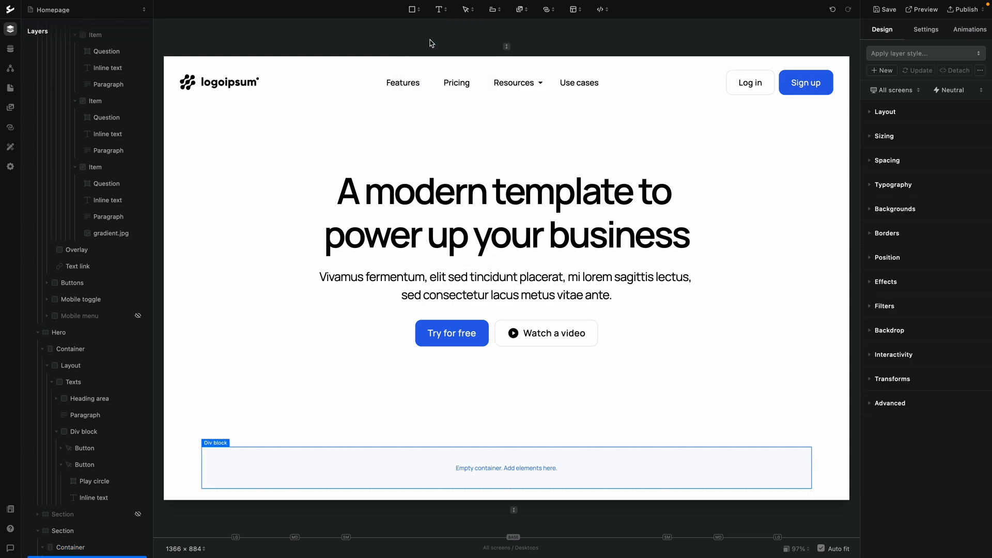
{"action": "left_click", "coordinate": [412, 10]}
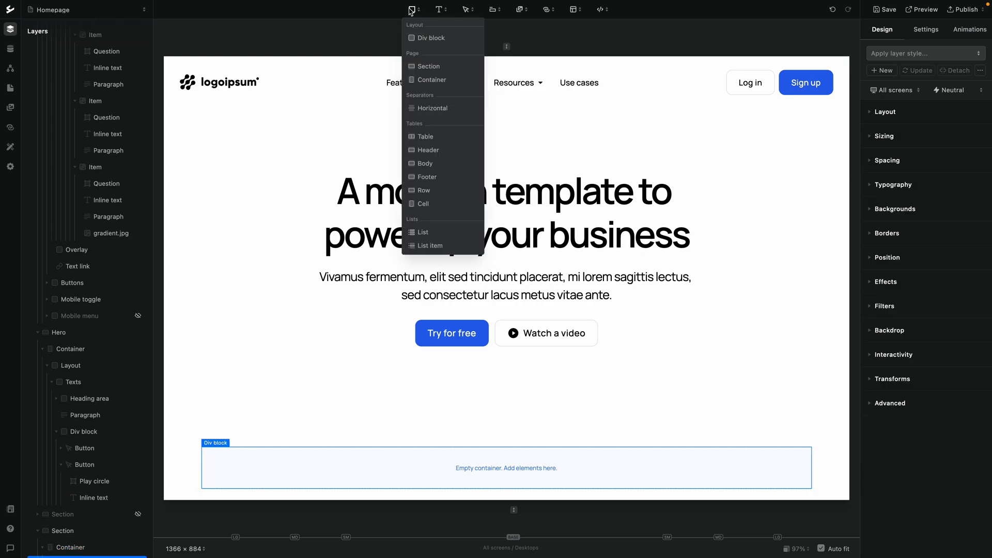
{"action": "left_click", "coordinate": [423, 41]}
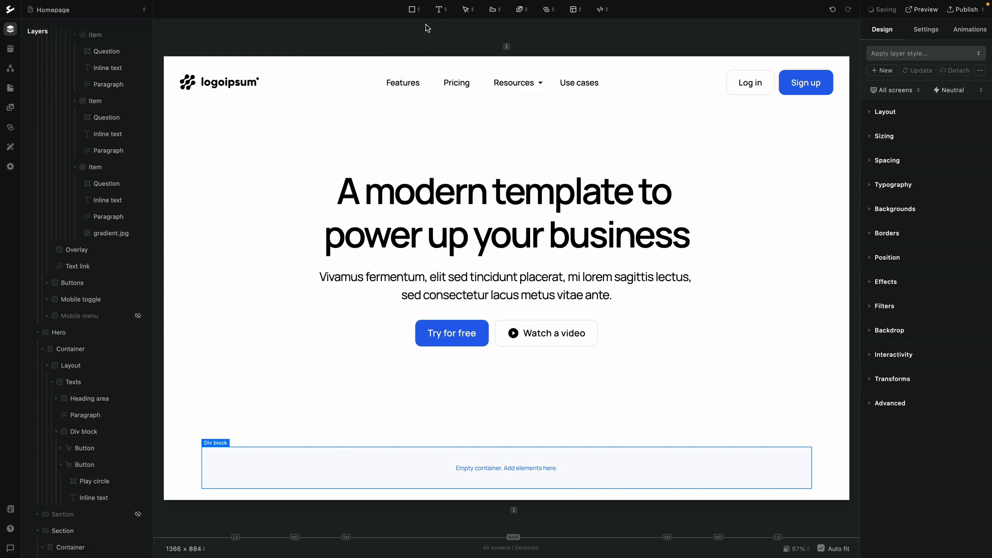
{"action": "left_click", "coordinate": [416, 14]}
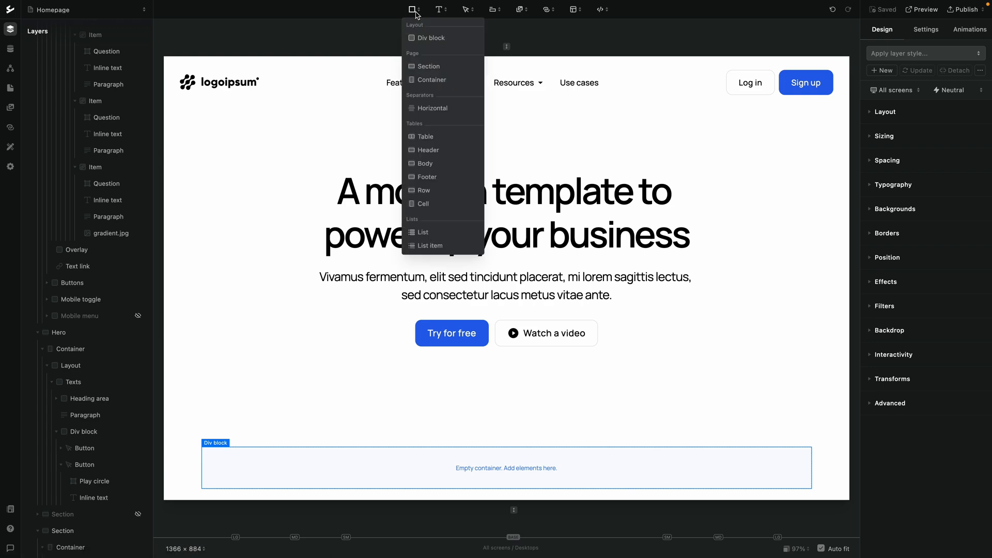
{"action": "left_click", "coordinate": [419, 38]}
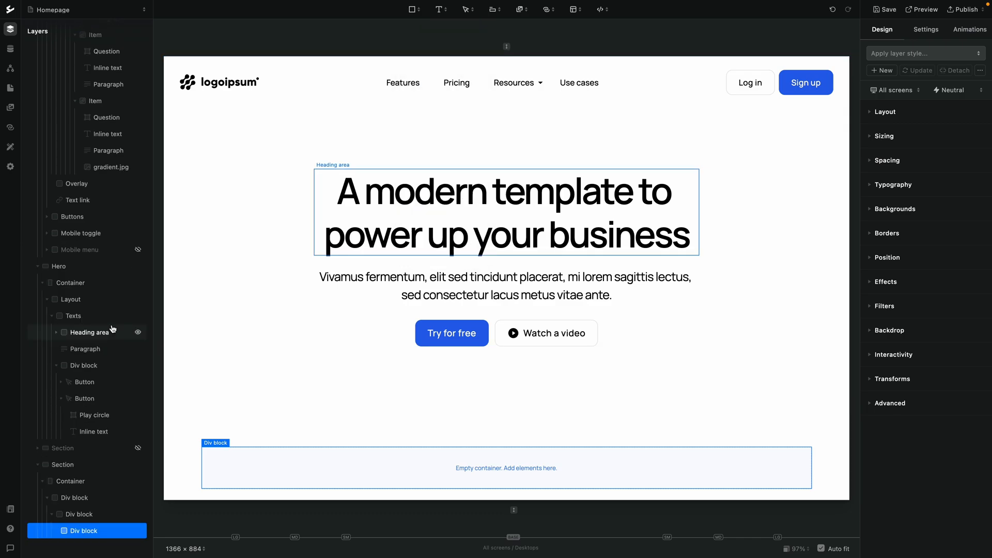
{"action": "left_click", "coordinate": [415, 14]}
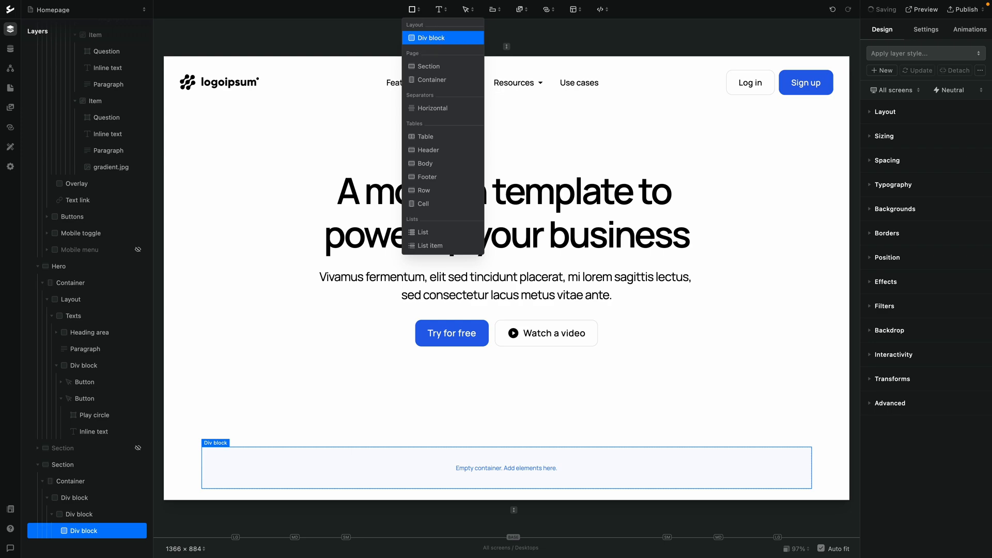
{"action": "left_click", "coordinate": [419, 37]}
Rename the new section to Logos
{"action": "scroll", "coordinate": [106, 311], "scroll_direction": "down", "scroll_amount": 1}
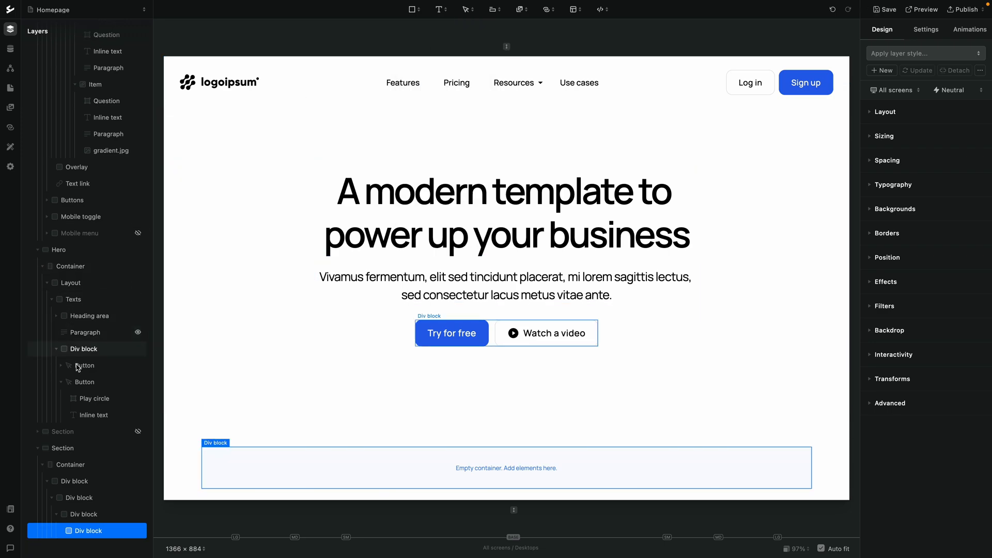
{"action": "left_click", "coordinate": [62, 449]}
{"action": "double_click", "coordinate": [63, 448]}
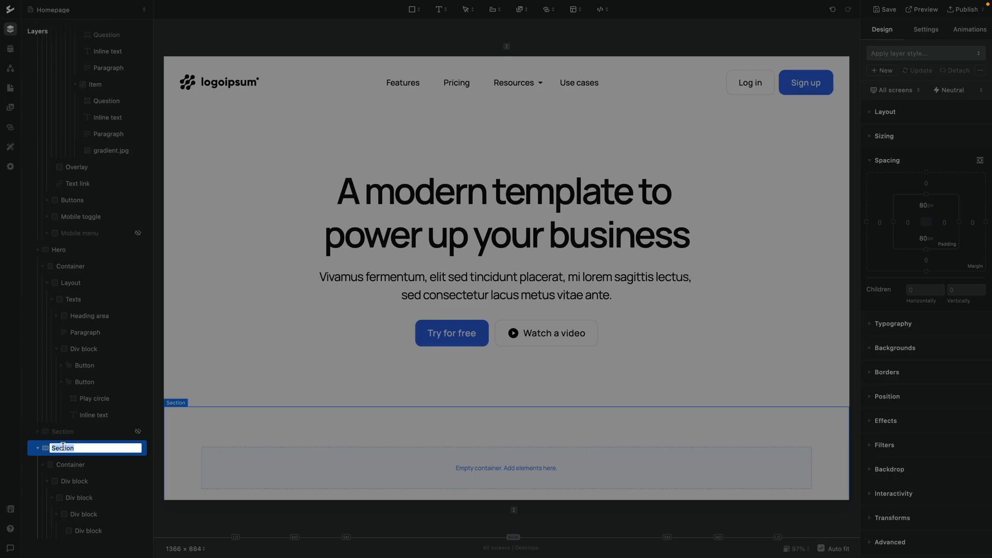
{"action": "type", "text": "Logos"}
{"action": "key", "text": "Return"}
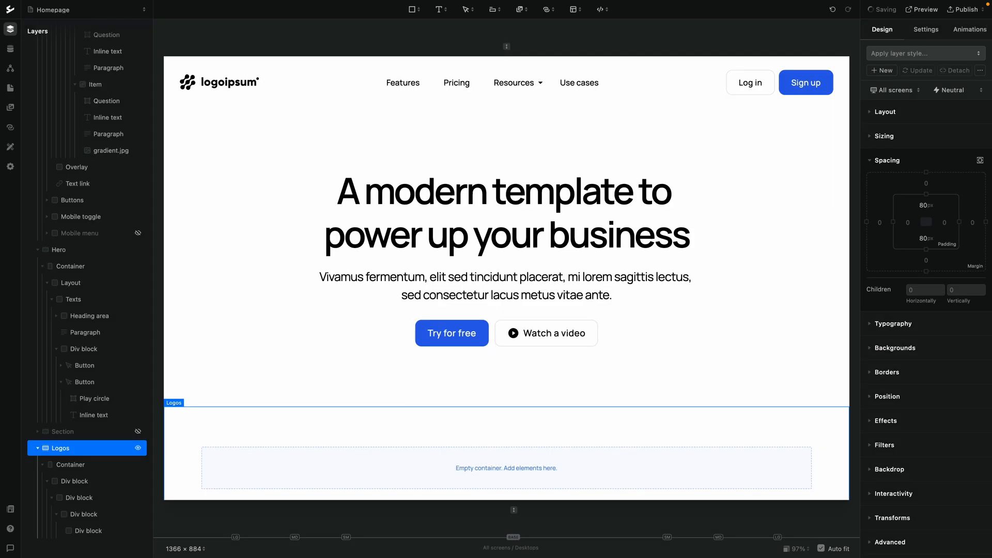
Reduce the Logos section's top and bottom padding to 20 px
{"action": "left_click", "coordinate": [69, 466]}
{"action": "left_click", "coordinate": [83, 454]}
{"action": "left_click_drag", "start_coordinate": [930, 194], "coordinate": [927, 257]}
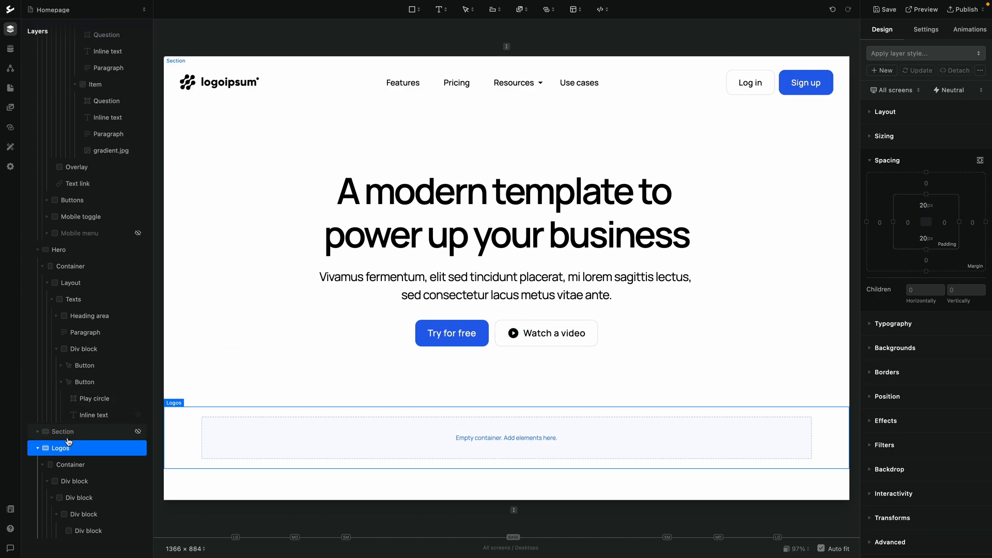
Apply the Container layer style to the section's container
{"action": "left_click", "coordinate": [74, 482]}
{"action": "left_click", "coordinate": [72, 465]}
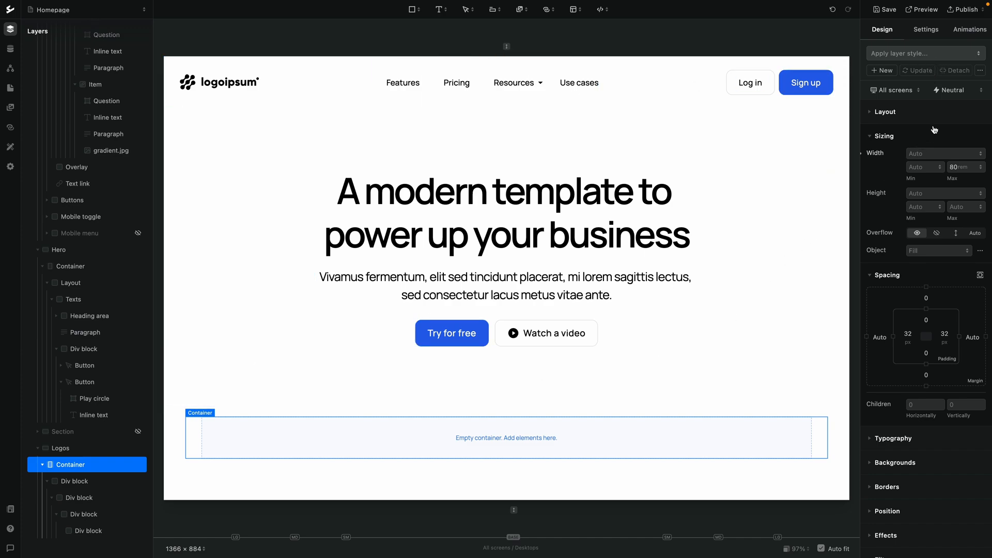
{"action": "left_click", "coordinate": [928, 53]}
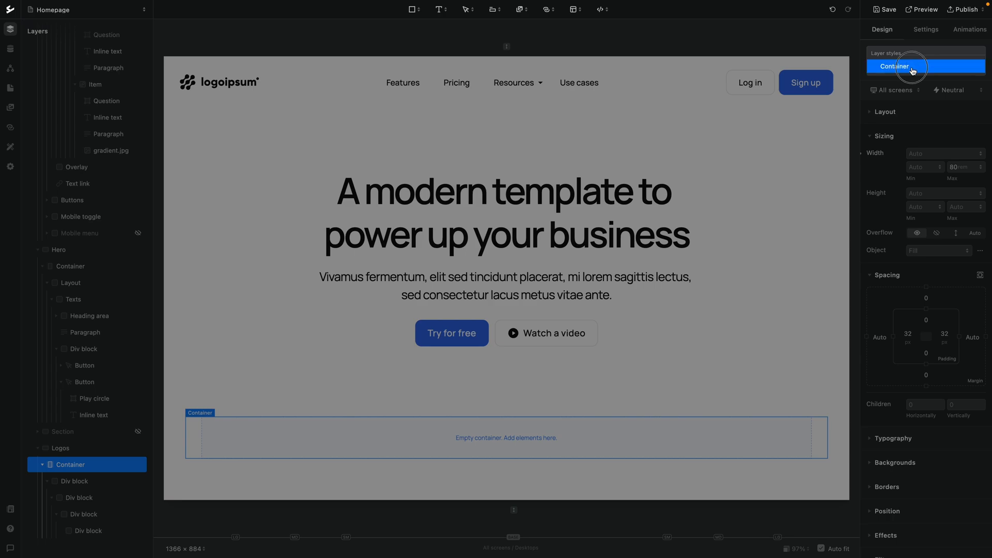
{"action": "left_click", "coordinate": [912, 66]}
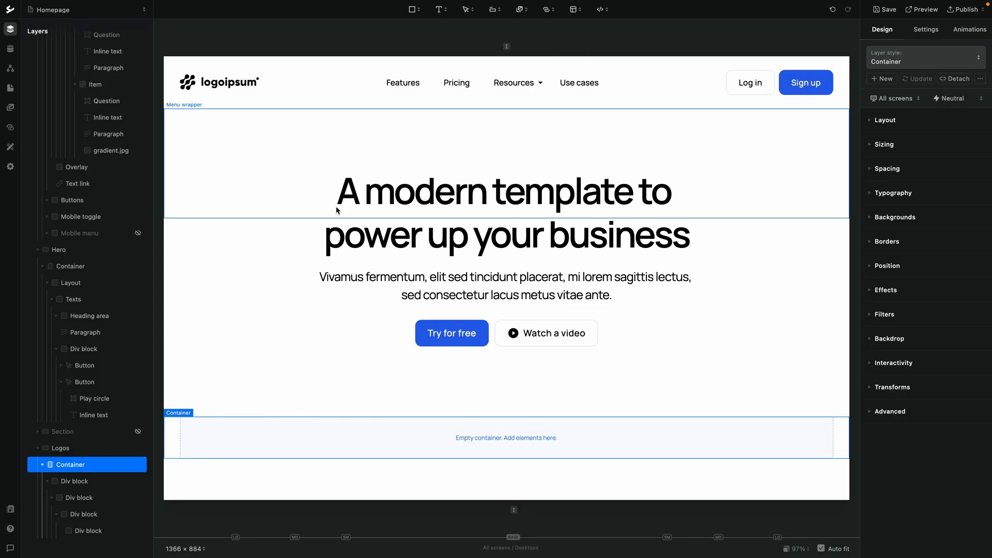
Rename the outer div block to Wrapper
{"action": "double_click", "coordinate": [73, 480]}
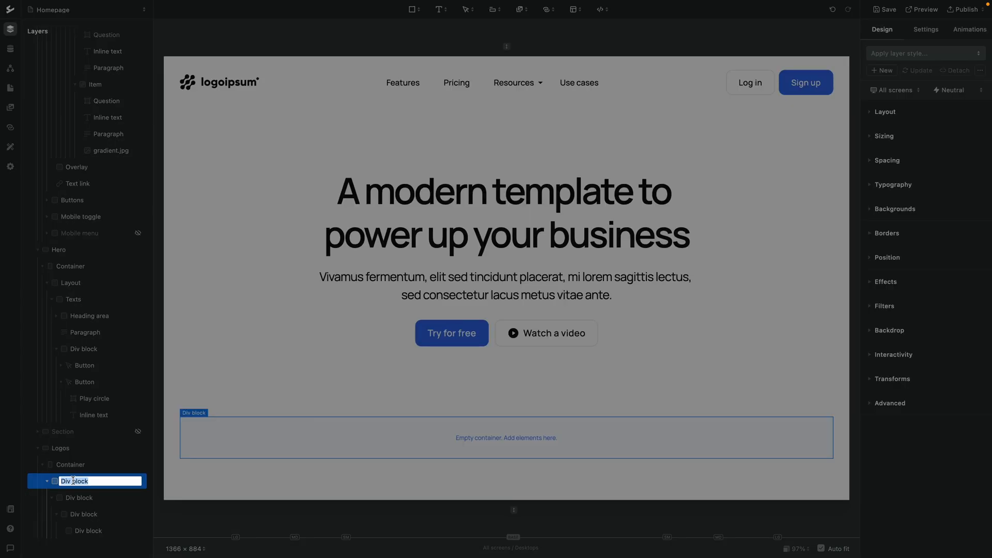
{"action": "type", "text": "Wrapper"}
{"action": "key", "text": "Return"}
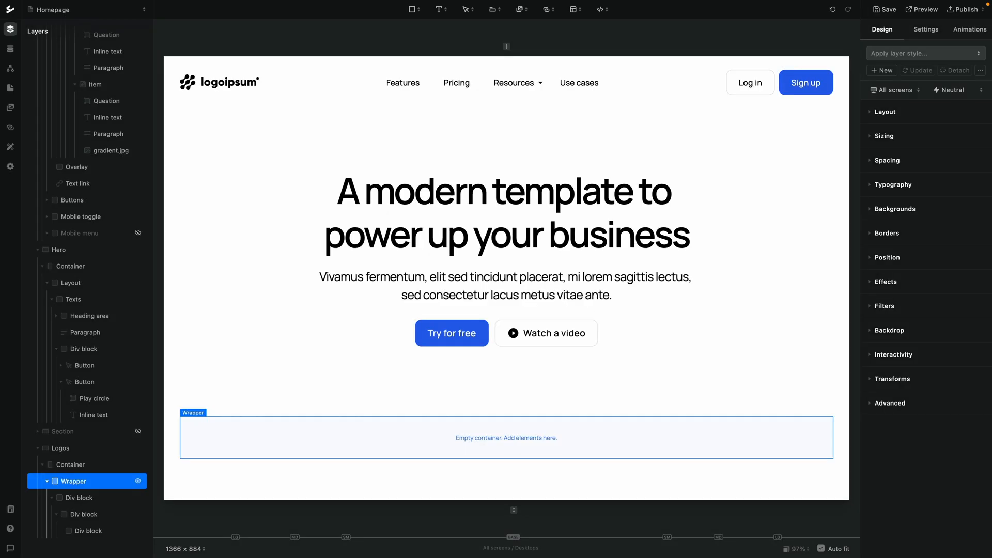
Rename the second div block to Grid
{"action": "double_click", "coordinate": [82, 499]}
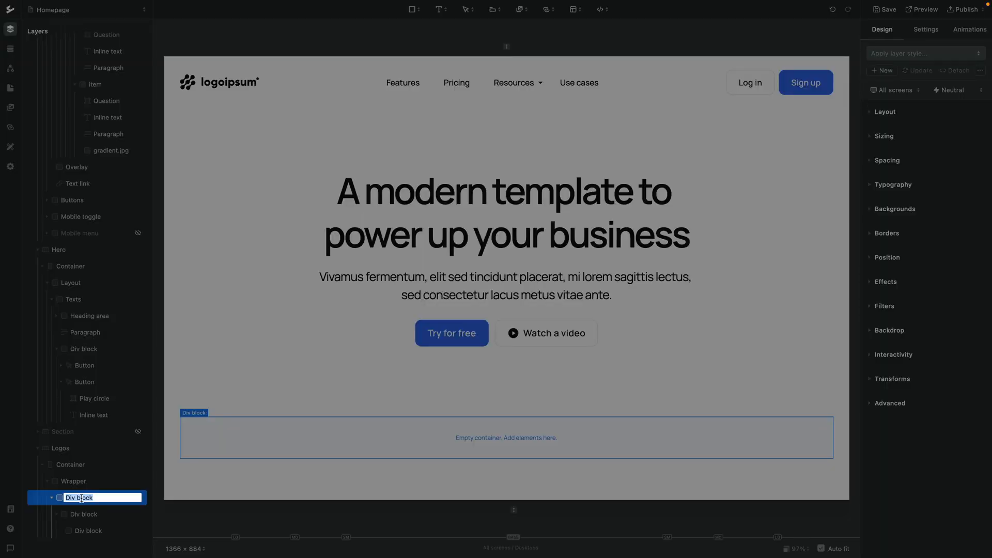
{"action": "type", "text": "Grid"}
{"action": "key", "text": "Return"}
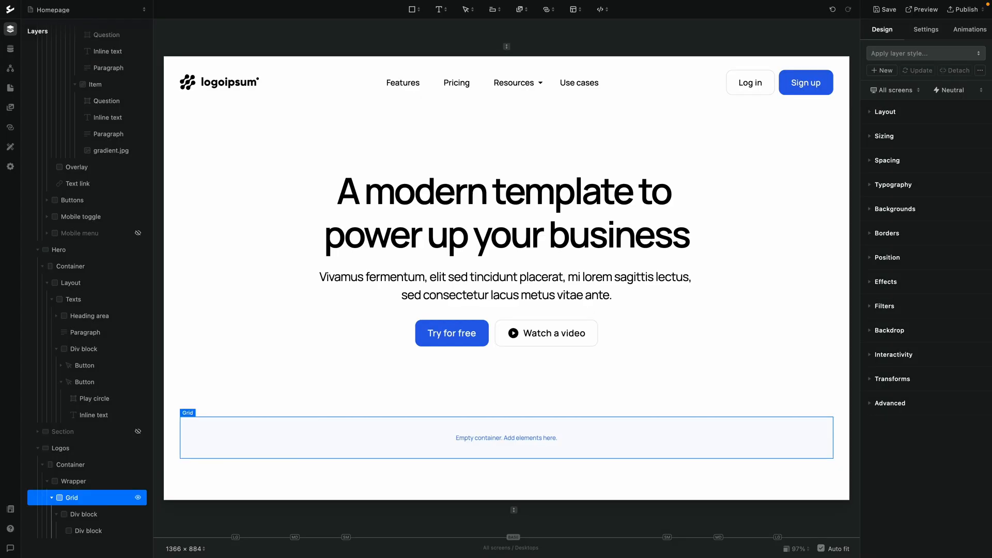
Rename the third div block to Row
{"action": "double_click", "coordinate": [79, 513]}
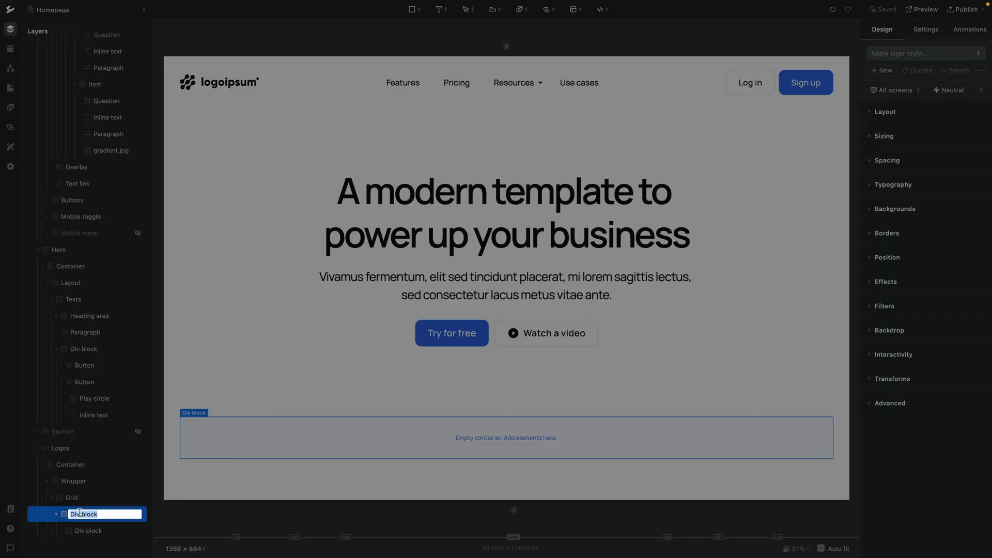
{"action": "type", "text": "Row"}
{"action": "key", "text": "Return"}
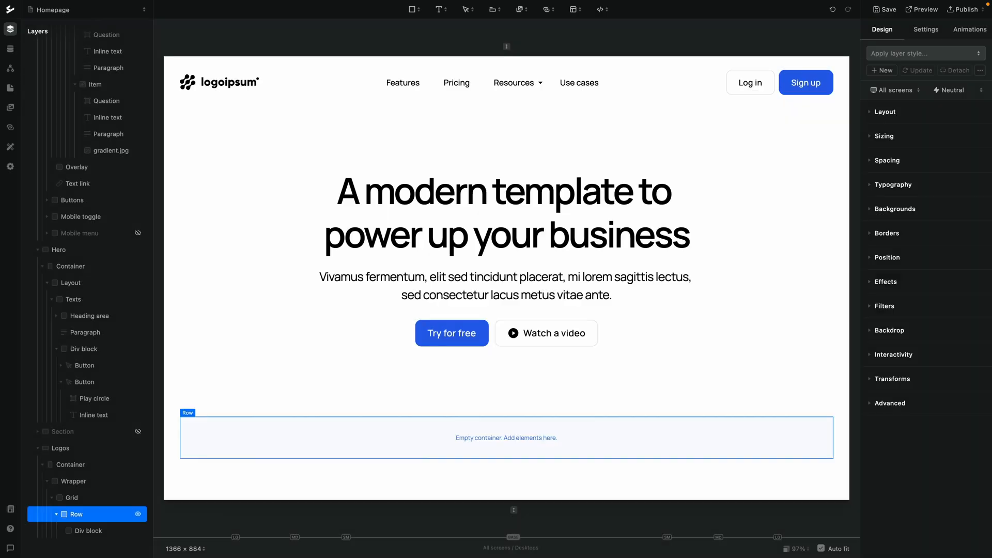
Rename the innermost div block to Logo
{"action": "double_click", "coordinate": [84, 530]}
{"action": "type", "text": "Lo"}
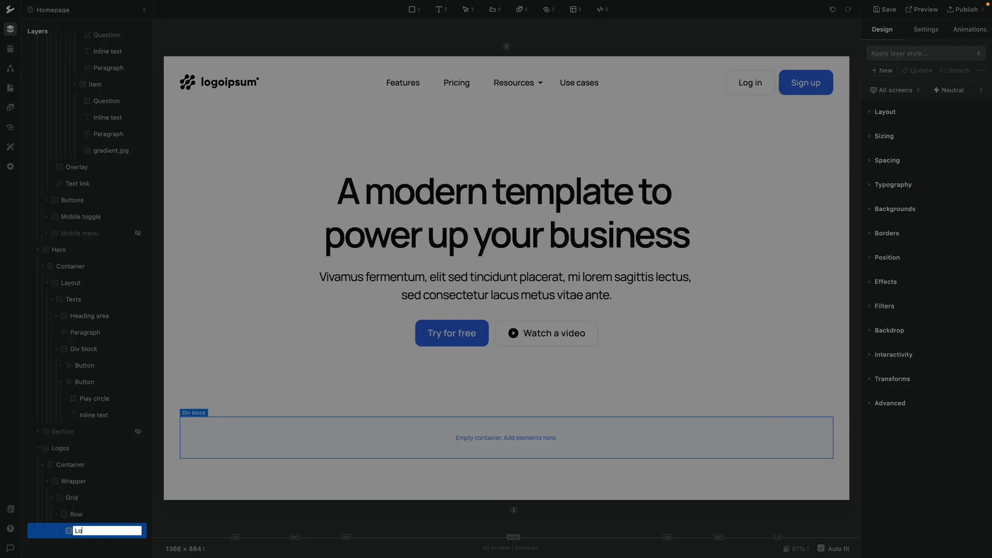
{"action": "type", "text": "go"}
{"action": "key", "text": "Return"}
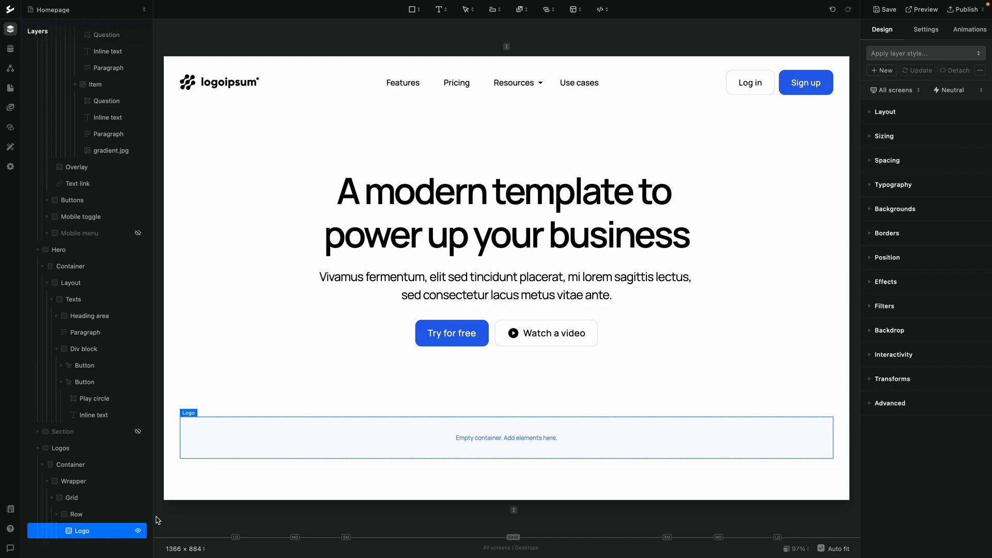
Insert the logo-2 image into the Logo block and set the image's height to 40 px
{"action": "left_click", "coordinate": [524, 12]}
{"action": "left_click", "coordinate": [489, 62]}
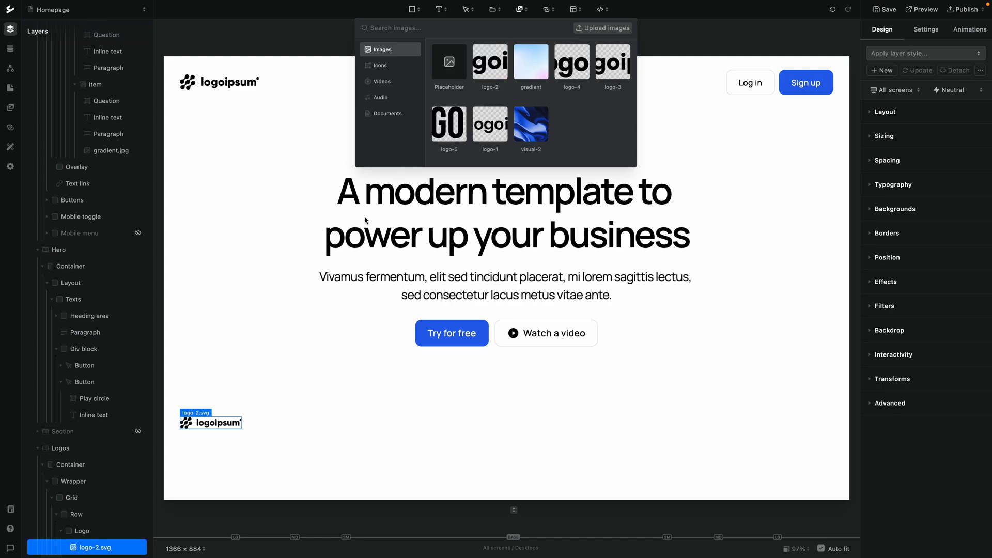
{"action": "left_click", "coordinate": [894, 138]}
{"action": "left_click", "coordinate": [894, 139]}
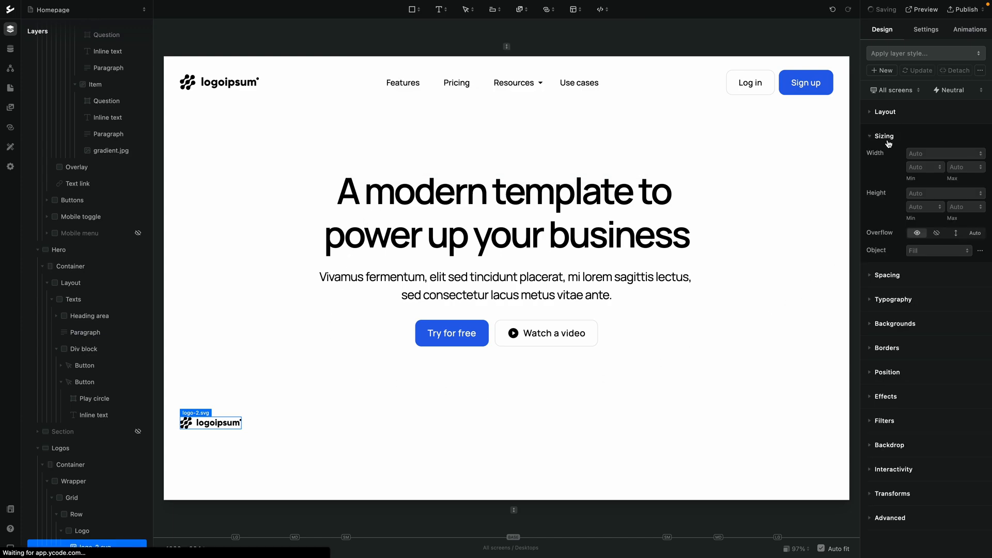
{"action": "left_click", "coordinate": [919, 190]}
{"action": "type", "text": "40"}
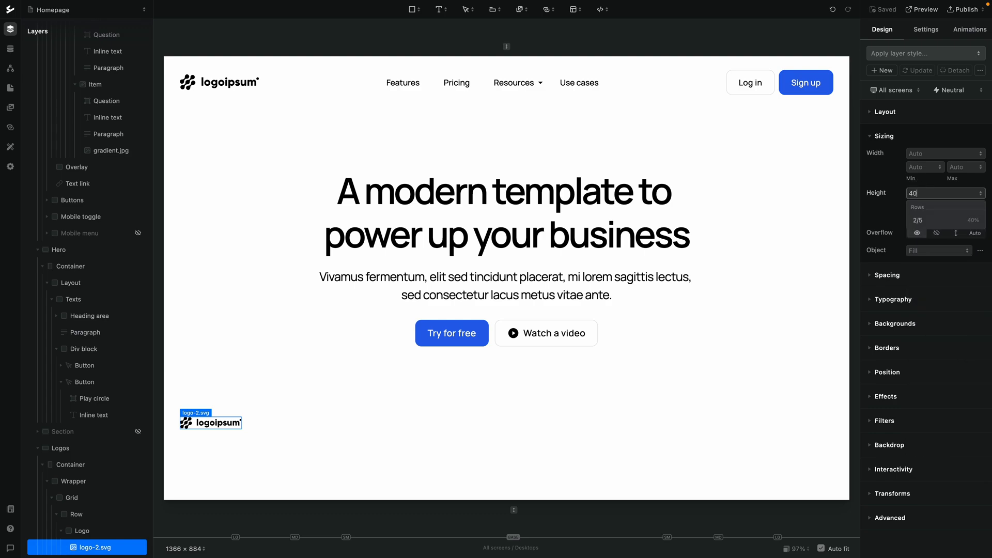
{"action": "key", "text": "Return"}
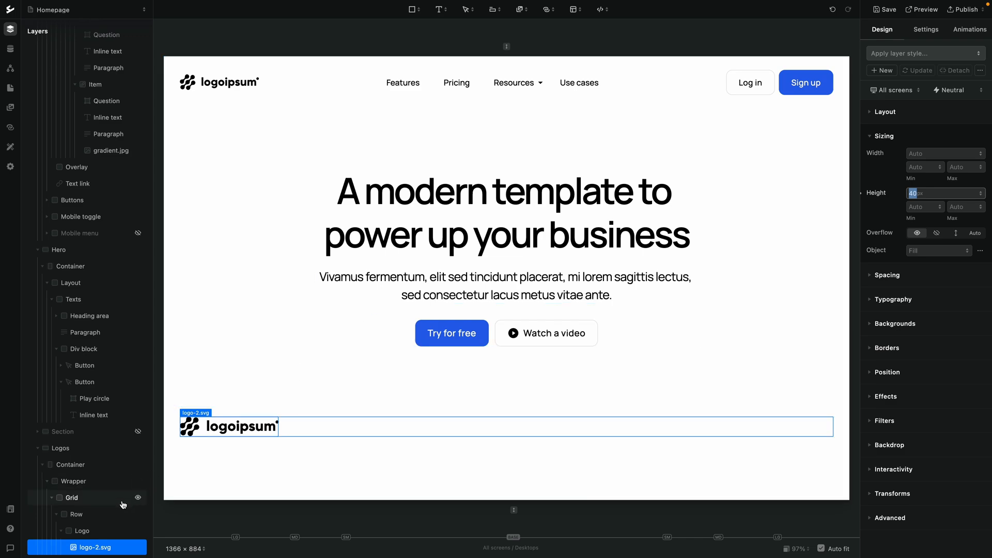
{"action": "left_click", "coordinate": [109, 529]}
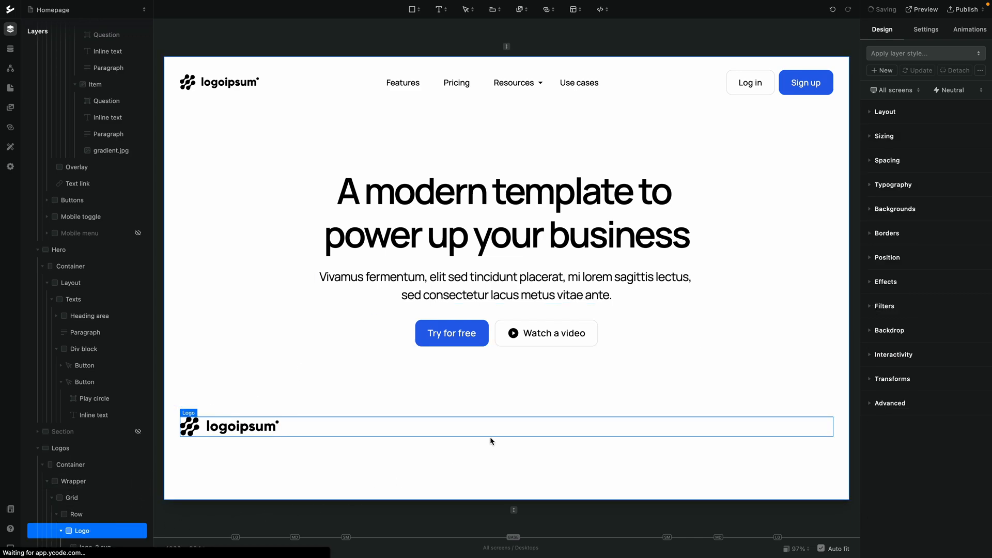
Set the Logo block to horizontal flex display with centered justification
{"action": "left_click", "coordinate": [886, 112]}
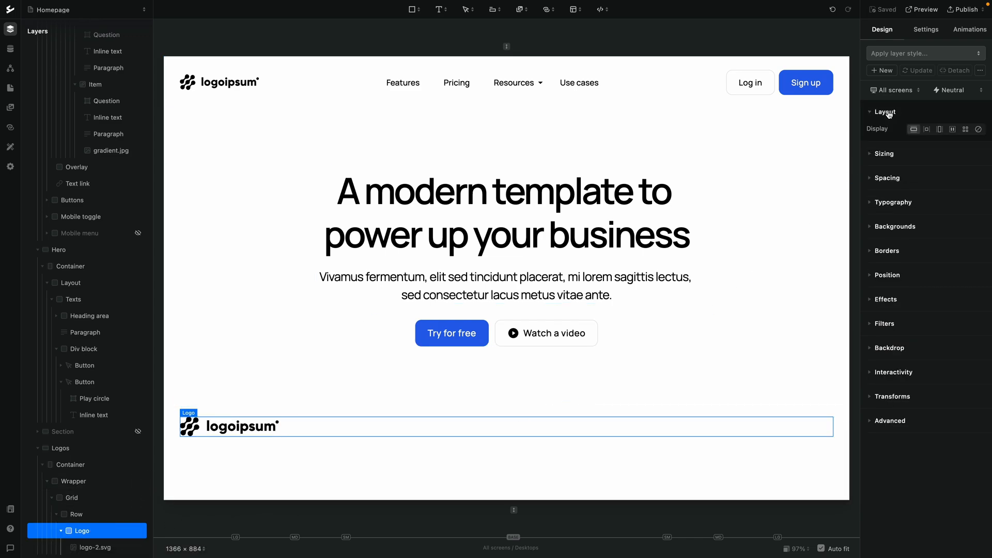
{"action": "left_click", "coordinate": [953, 130]}
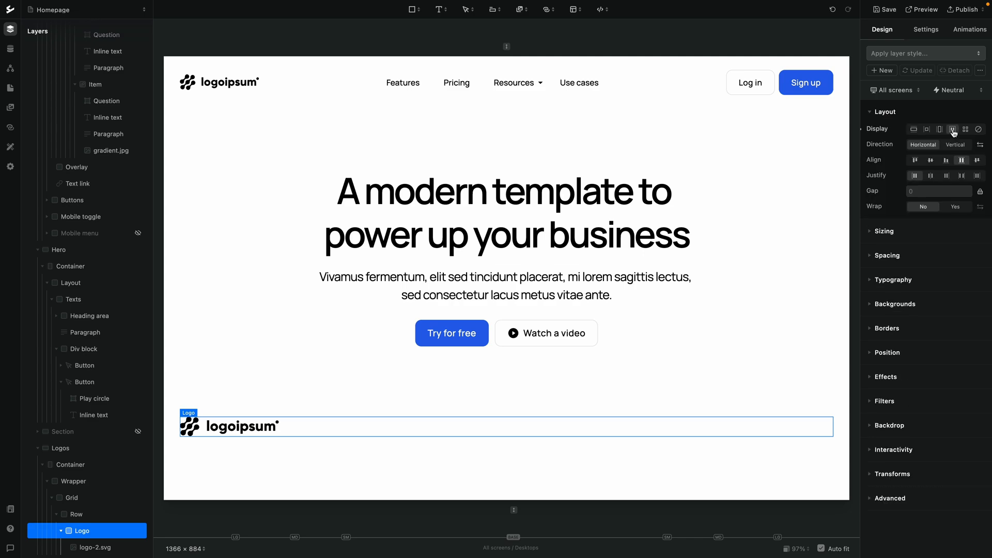
{"action": "left_click", "coordinate": [931, 176]}
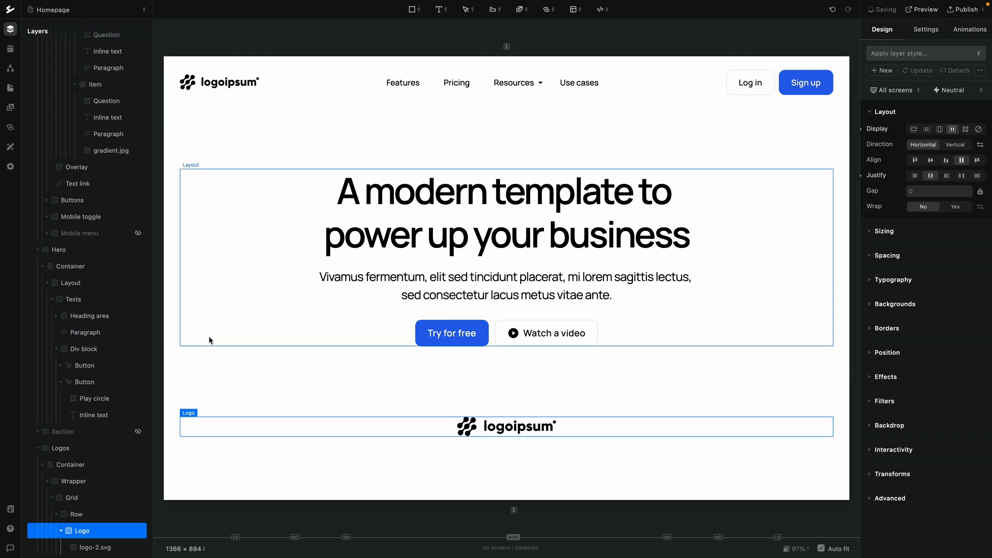
Set the Row block to grid display with 4 columns
{"action": "left_click", "coordinate": [92, 514]}
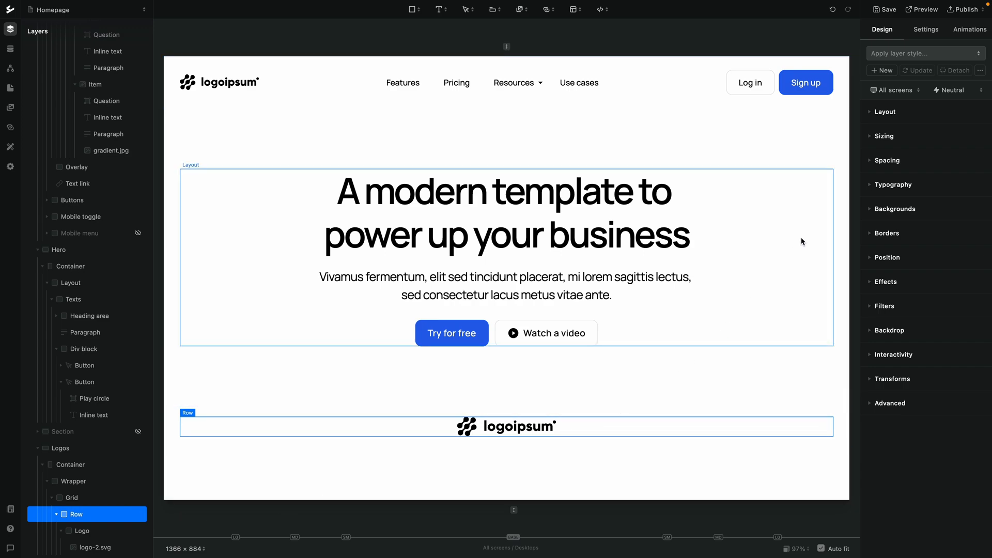
{"action": "left_click", "coordinate": [881, 114]}
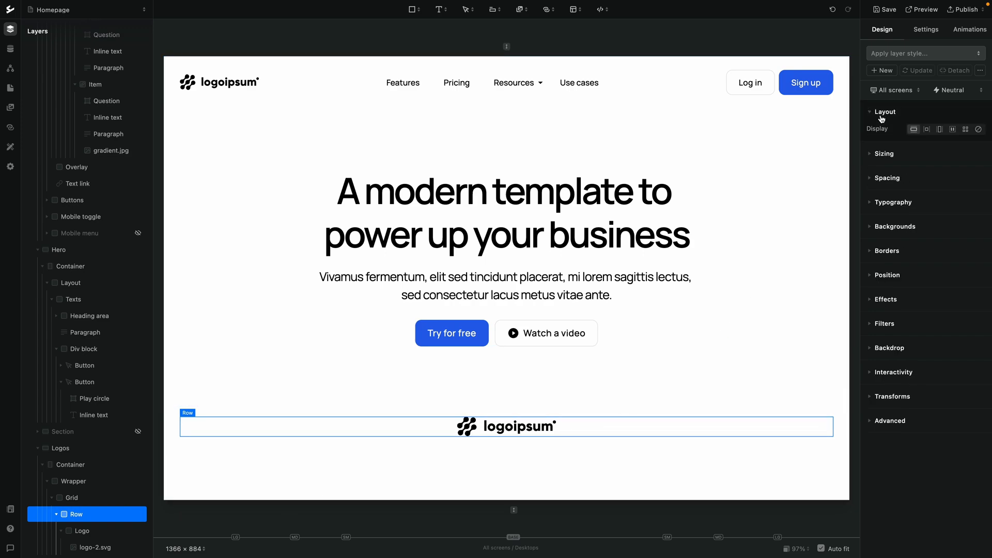
{"action": "left_click", "coordinate": [966, 130]}
{"action": "left_click", "coordinate": [924, 143]}
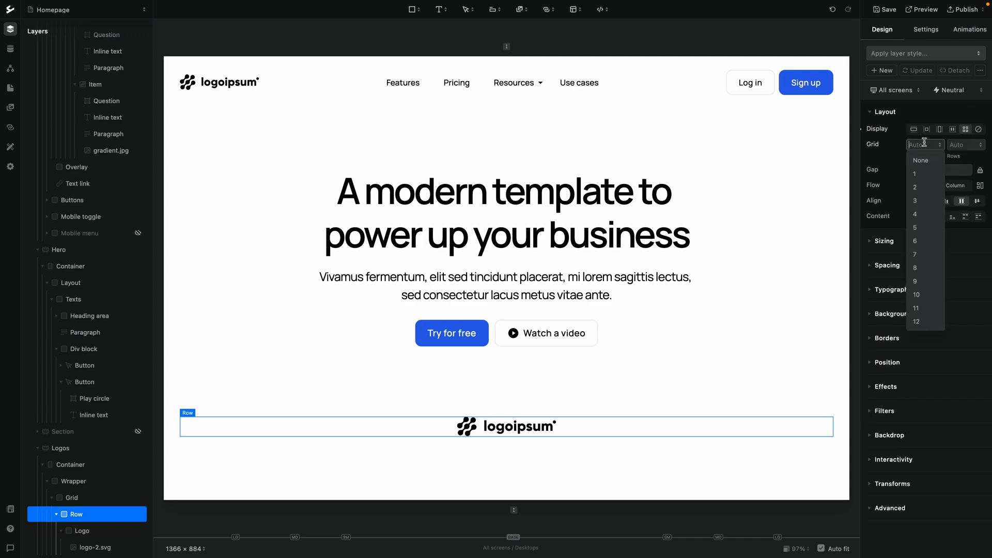
{"action": "left_click", "coordinate": [915, 214]}
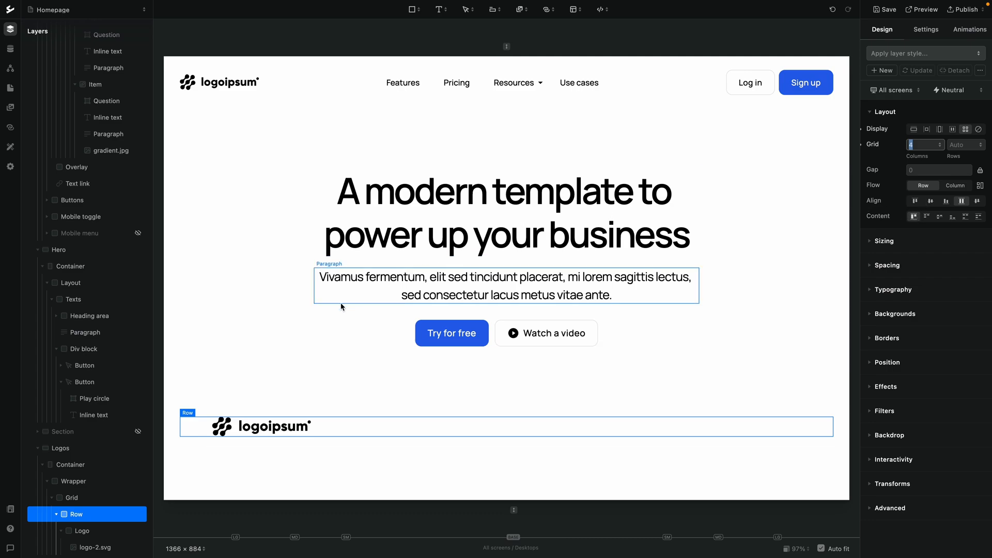
Duplicate the Logo block three times so the row holds four logos
{"action": "left_click", "coordinate": [98, 531]}
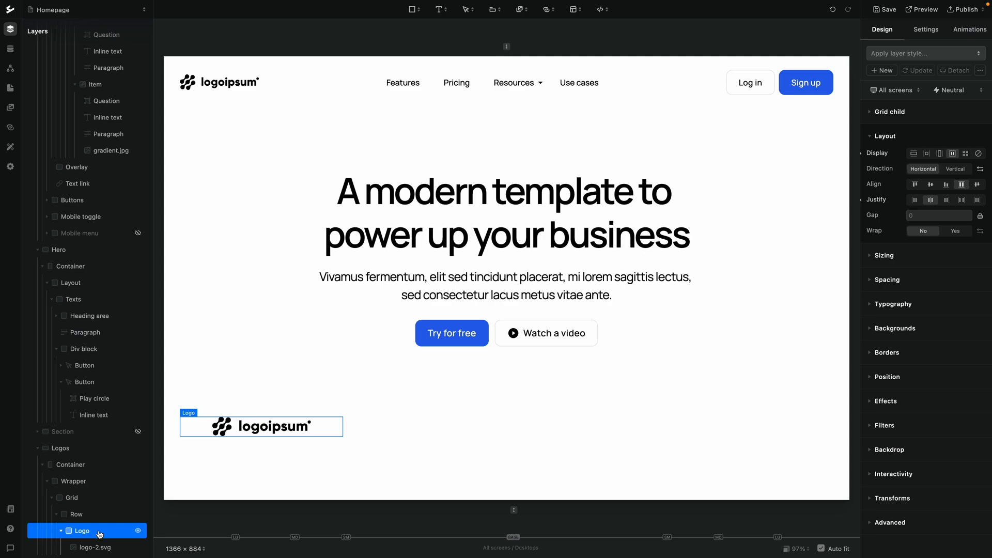
{"action": "key", "text": "ctrl+d"}
{"action": "key", "text": "ctrl+d"}
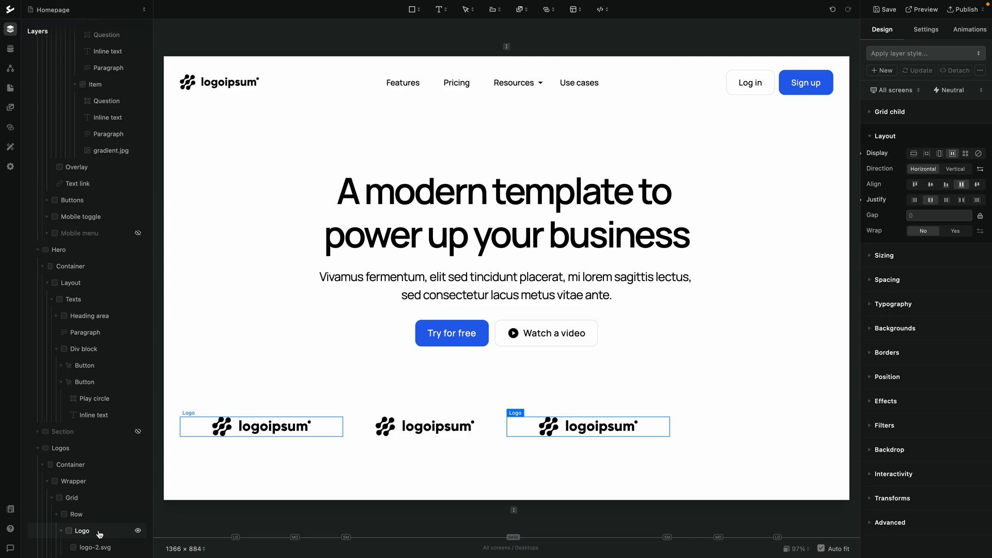
{"action": "key", "text": "ctrl+d"}
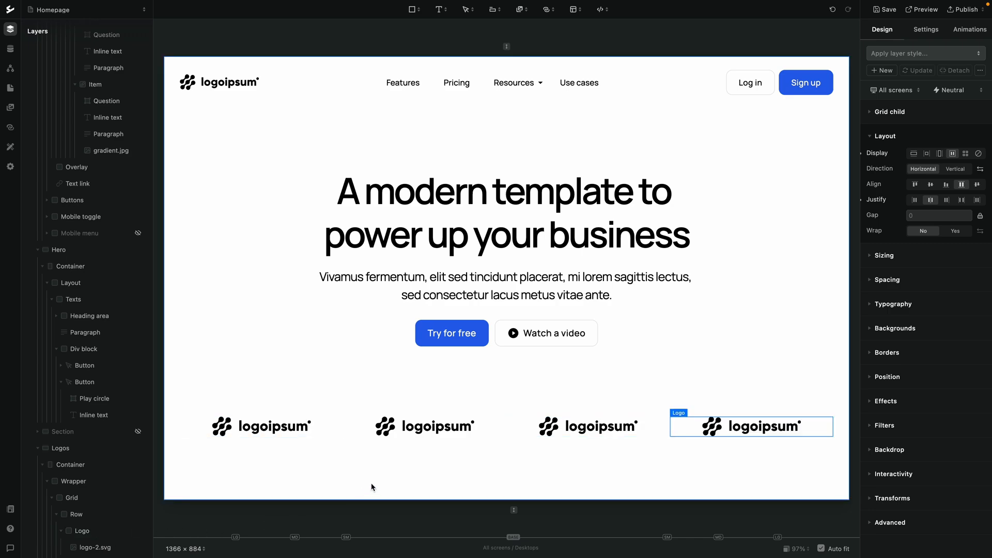
Replace the second logo's image with logo-3
{"action": "left_click", "coordinate": [444, 431]}
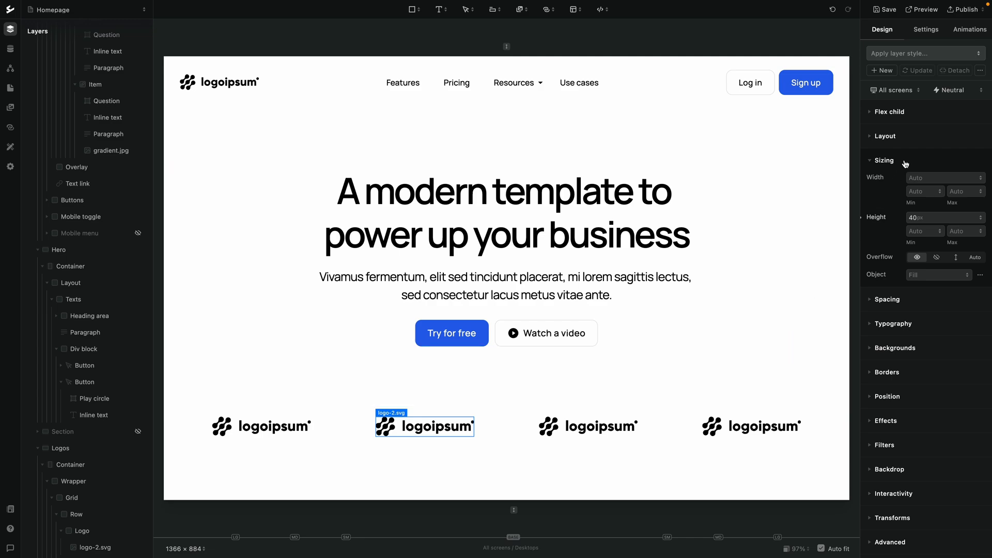
{"action": "left_click", "coordinate": [930, 30]}
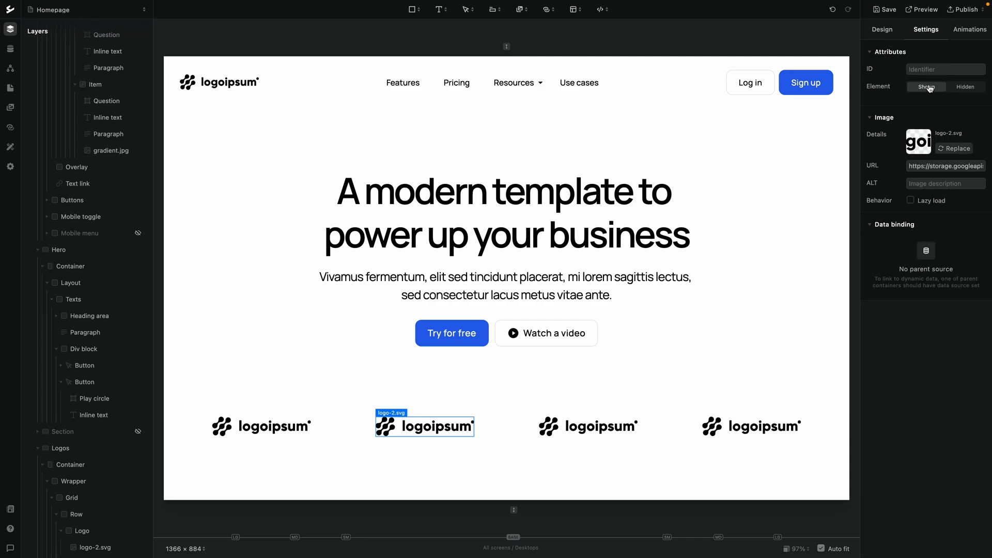
{"action": "left_click", "coordinate": [944, 147]}
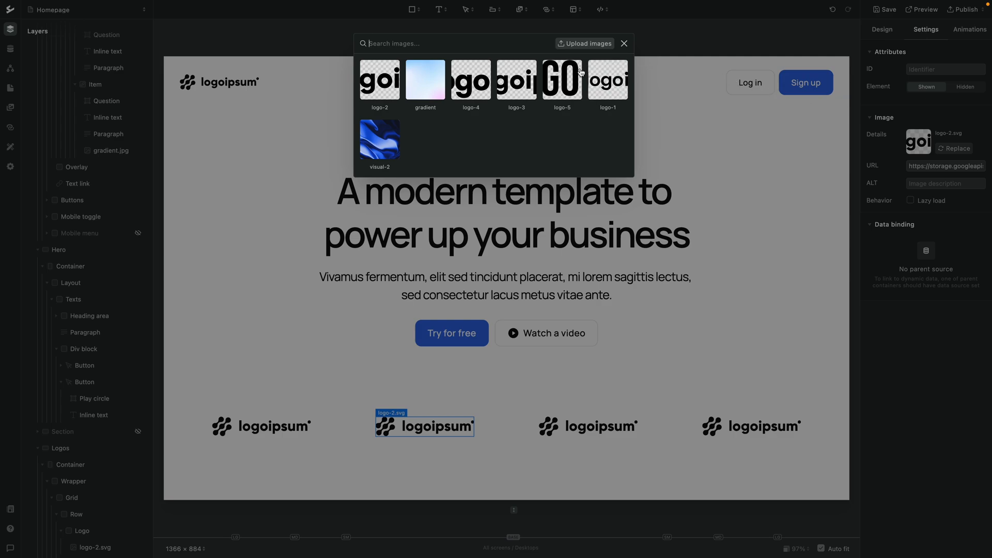
{"action": "left_click", "coordinate": [517, 81]}
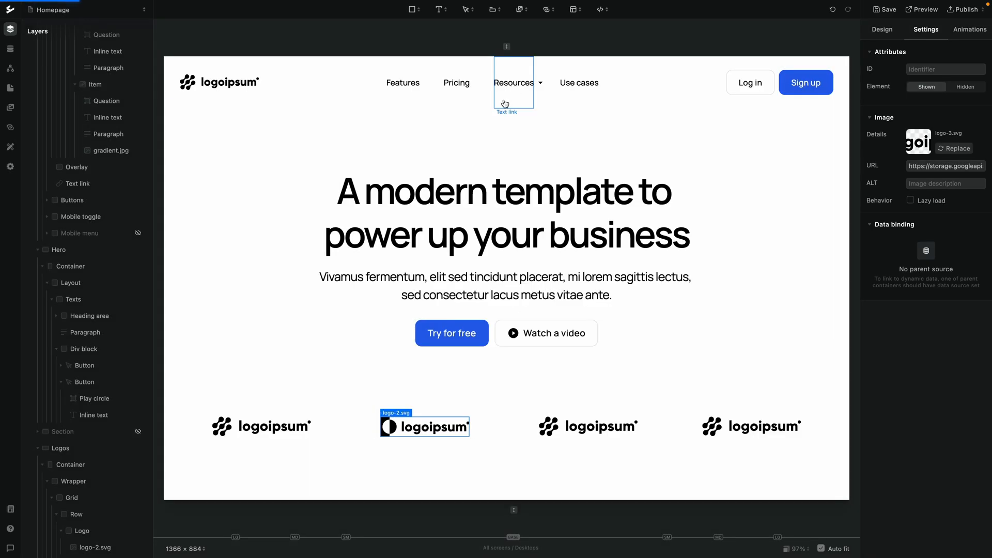
Replace the third logo's image with logo-4
{"action": "left_click", "coordinate": [581, 429]}
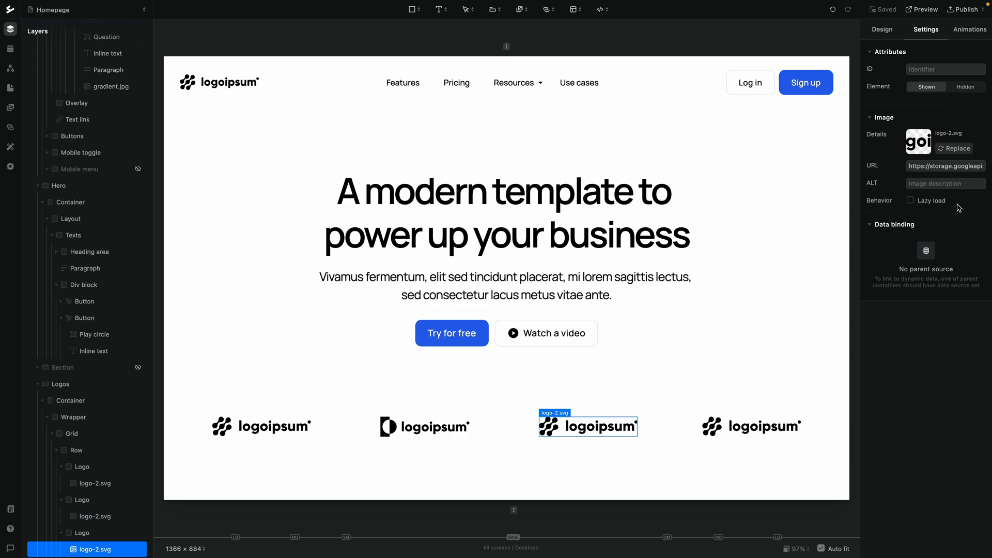
{"action": "left_click", "coordinate": [956, 150]}
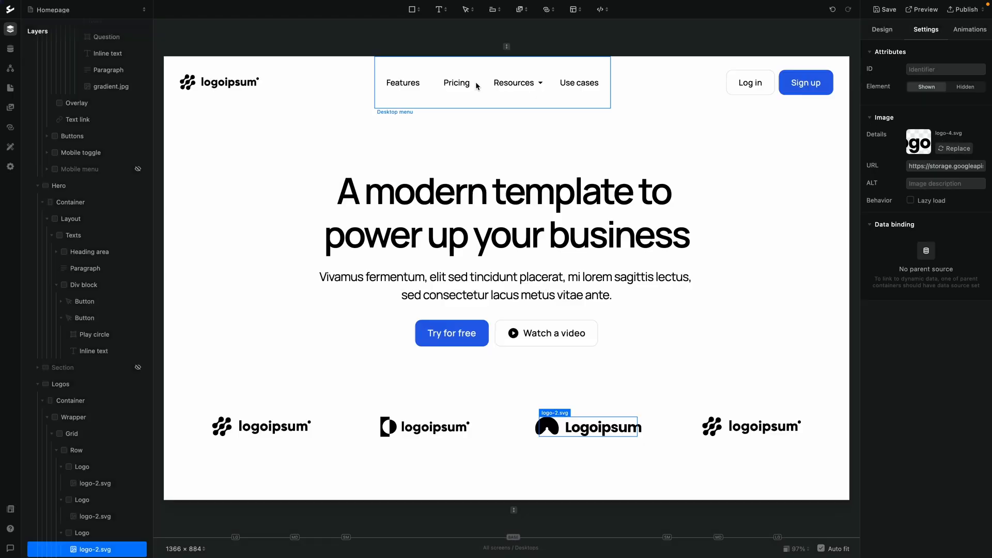
{"action": "left_click", "coordinate": [478, 93]}
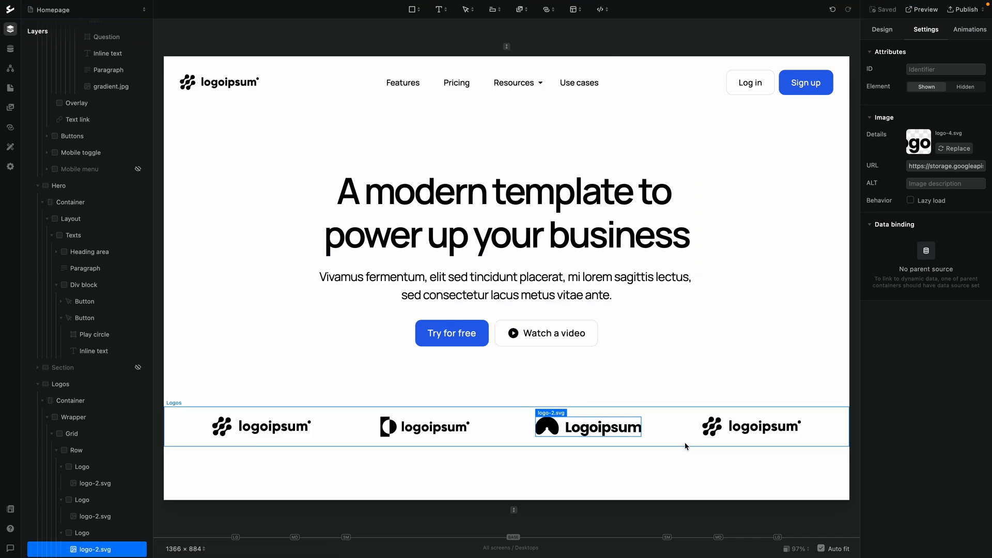
Replace the fourth logo's image with logo-5
{"action": "left_click", "coordinate": [754, 428]}
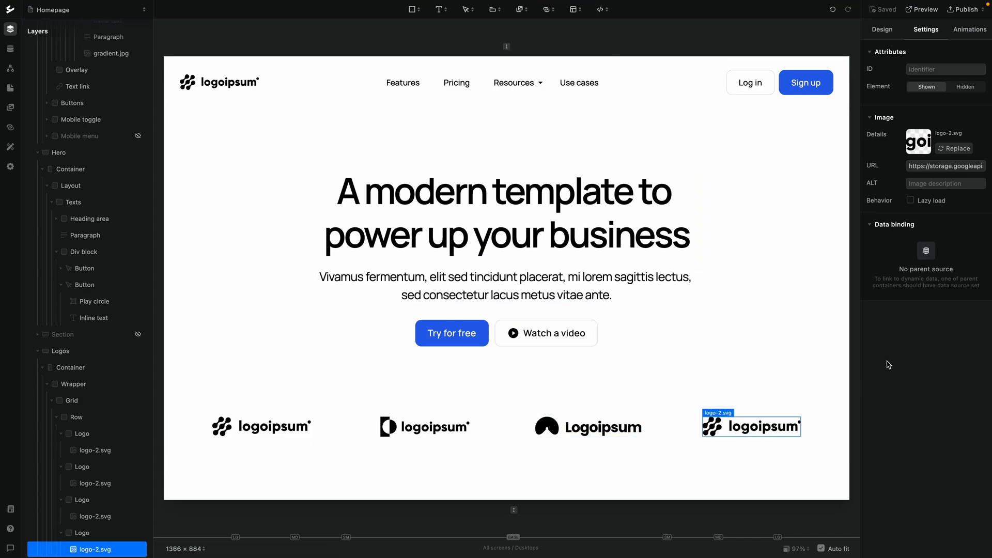
{"action": "left_click", "coordinate": [960, 150]}
{"action": "left_click", "coordinate": [565, 82]}
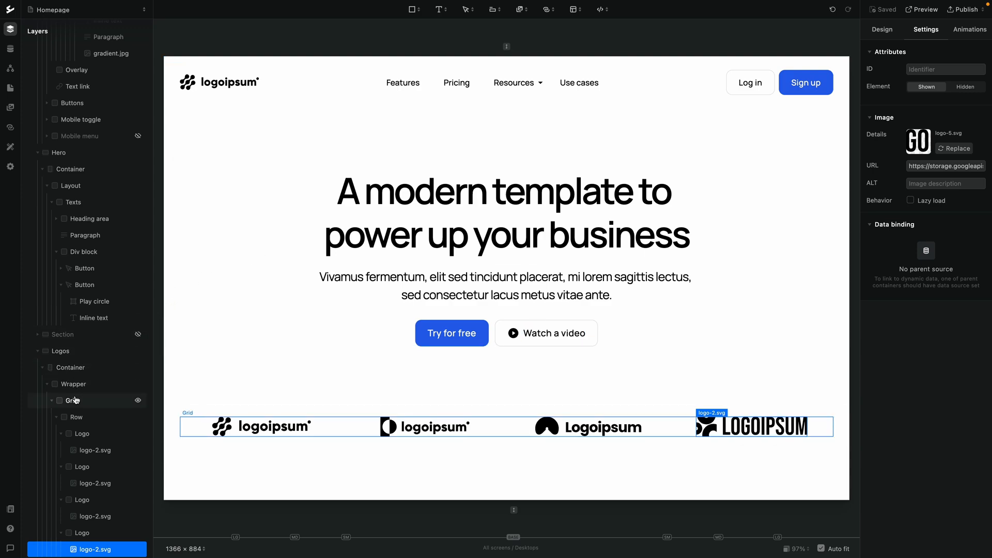
Set the Grid block to horizontal flex display
{"action": "left_click", "coordinate": [76, 416]}
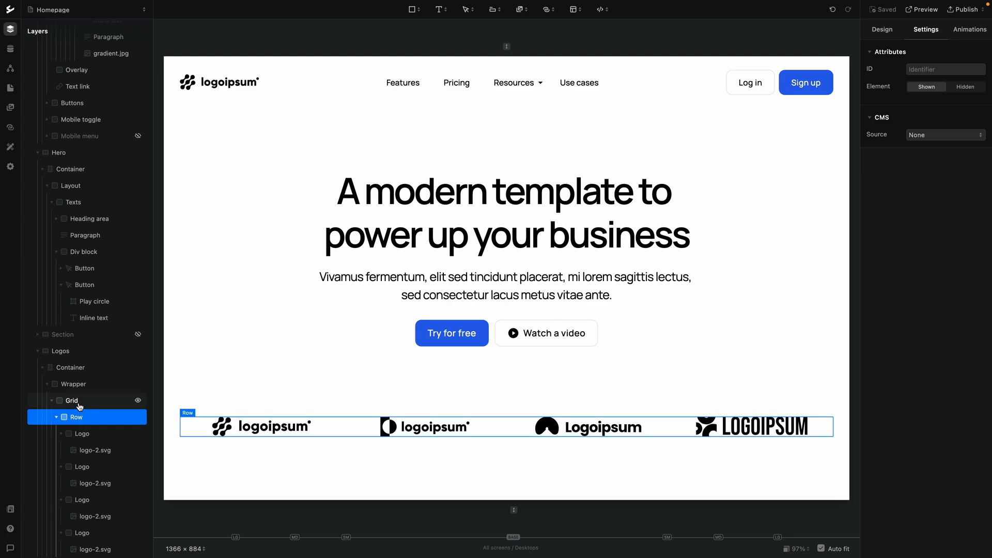
{"action": "left_click", "coordinate": [81, 404]}
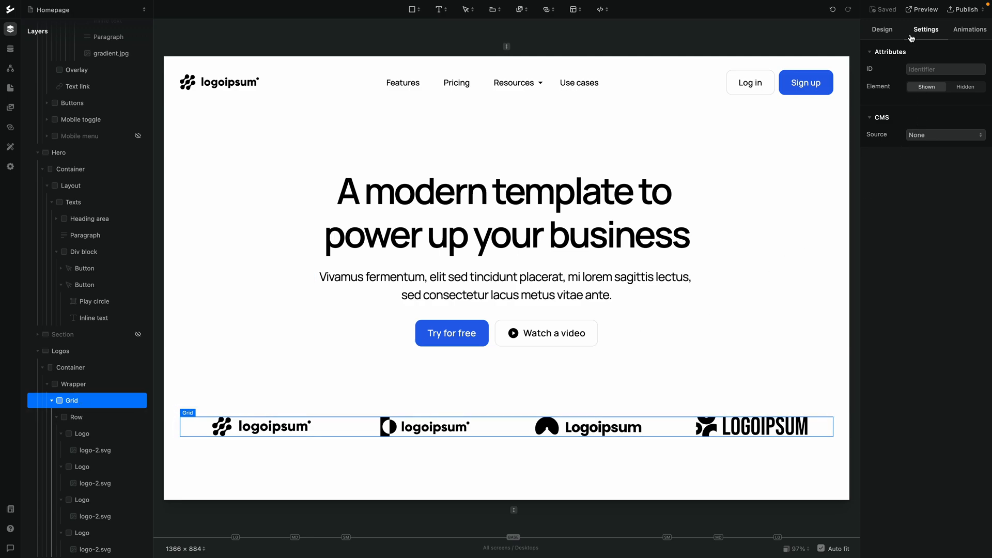
{"action": "left_click", "coordinate": [887, 31]}
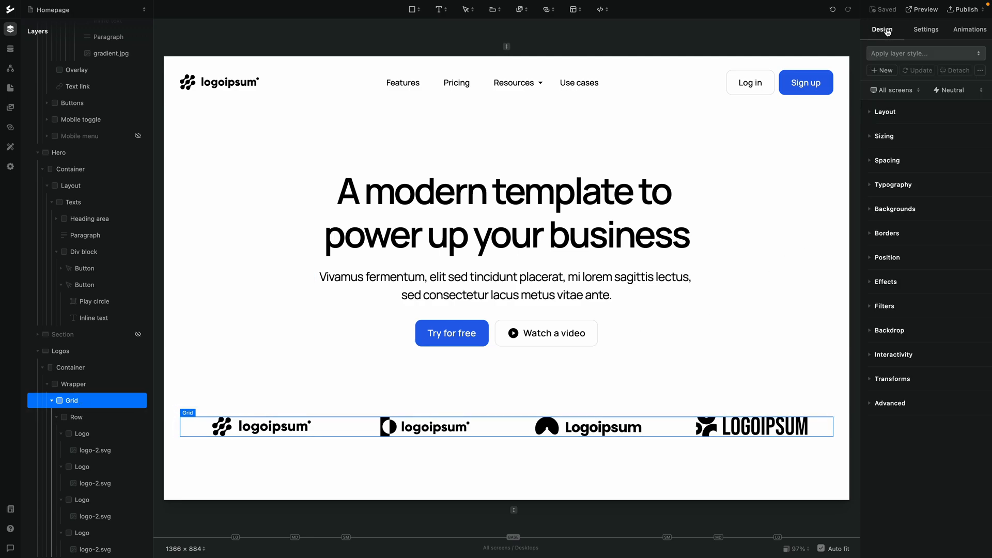
{"action": "left_click", "coordinate": [878, 111]}
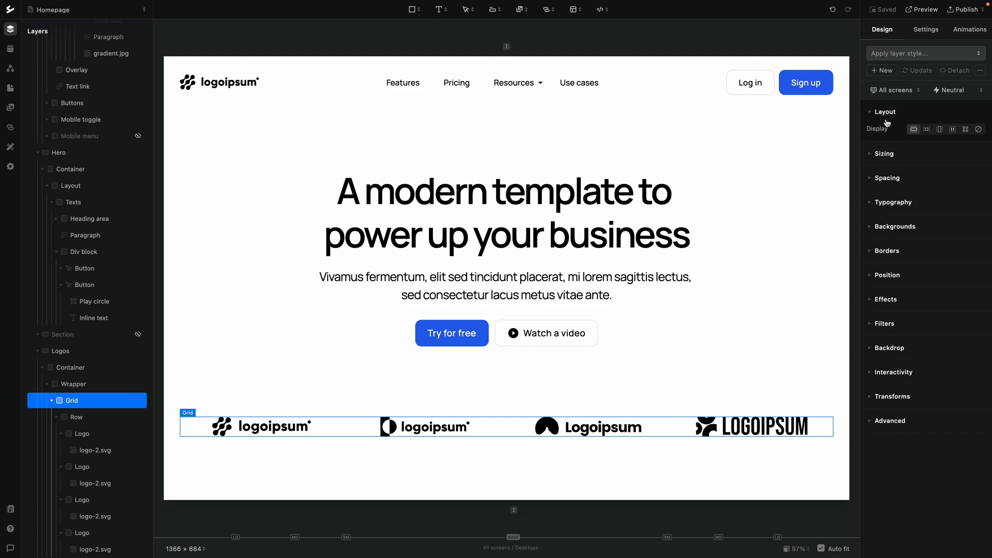
{"action": "left_click", "coordinate": [953, 130]}
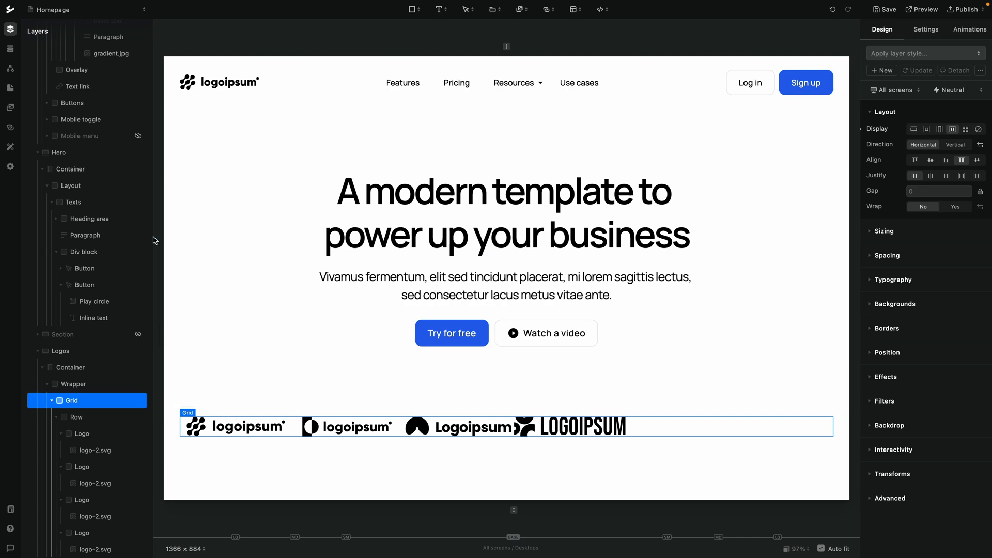
Set the Row block's flex child value to None
{"action": "left_click", "coordinate": [80, 417]}
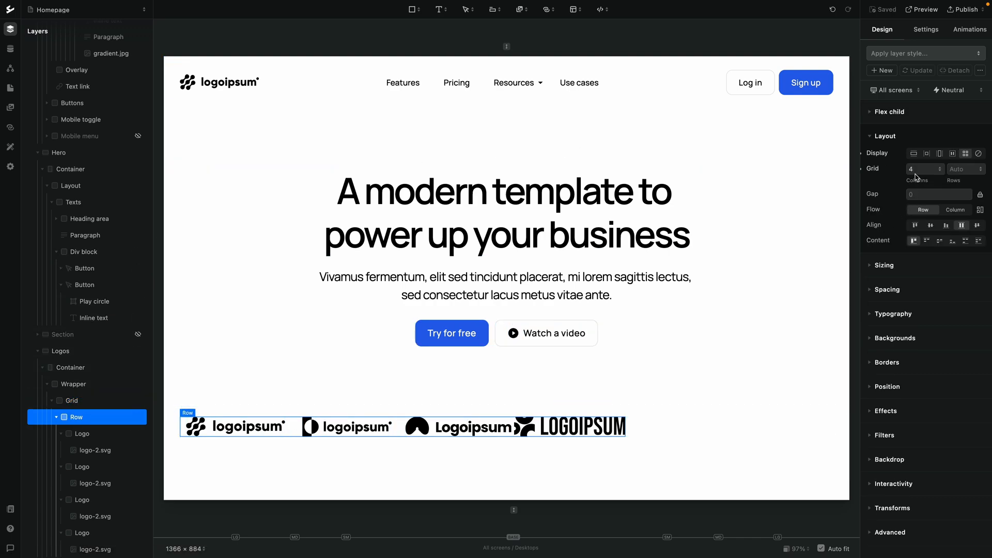
{"action": "left_click", "coordinate": [893, 116]}
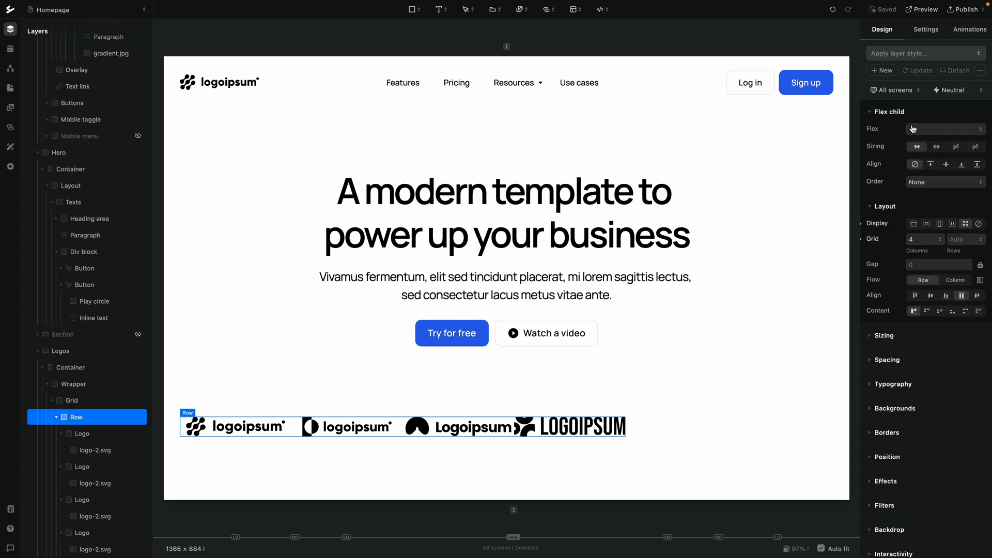
{"action": "left_click", "coordinate": [913, 129]}
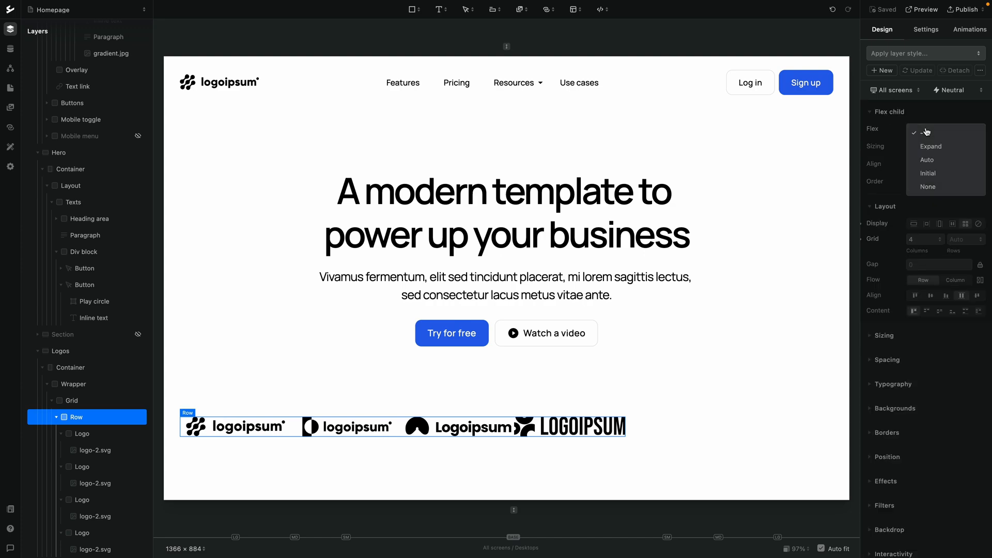
{"action": "left_click", "coordinate": [929, 187]}
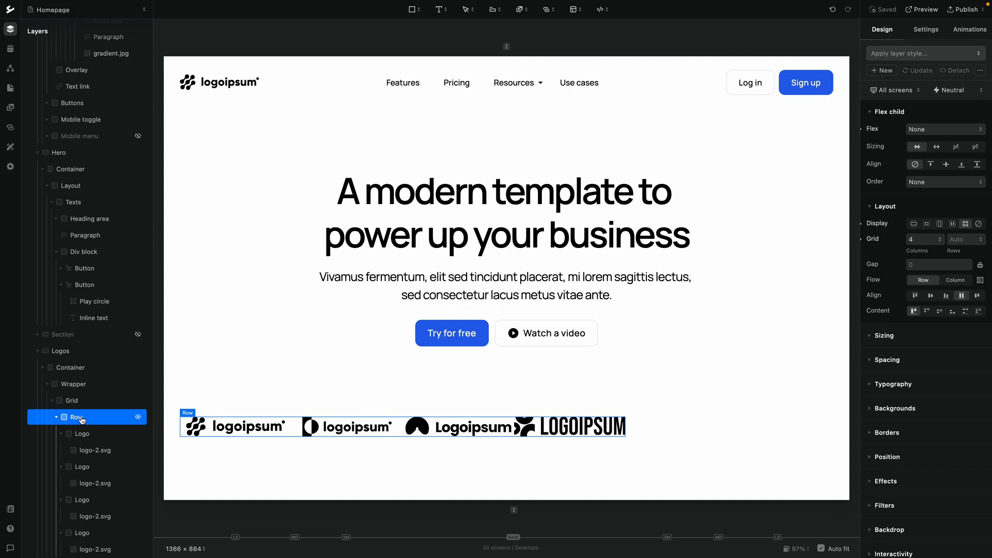
Duplicate the Row block inside the Grid so the logos repeat
{"action": "key", "text": "super+d"}
{"action": "left_click", "coordinate": [81, 418]}
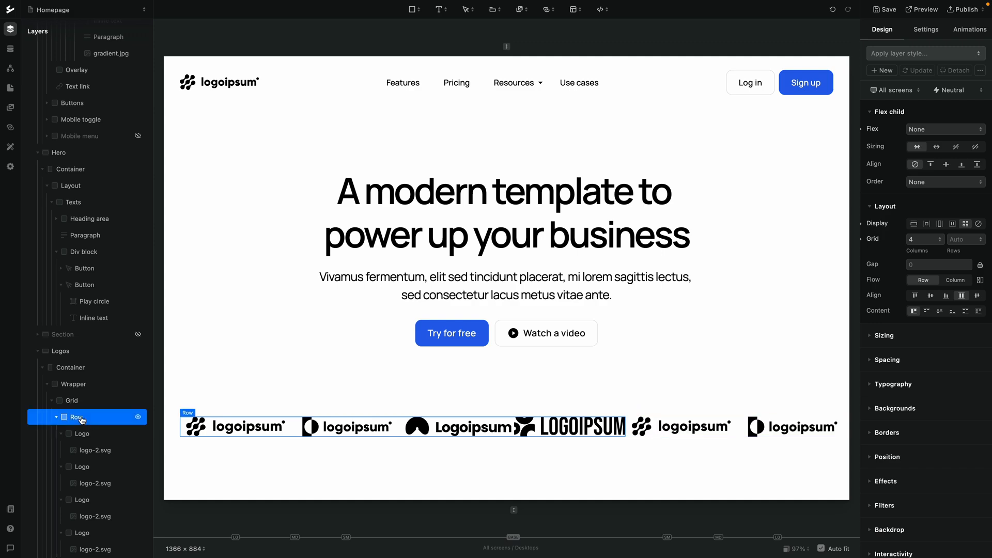
{"action": "right_click", "coordinate": [81, 418]}
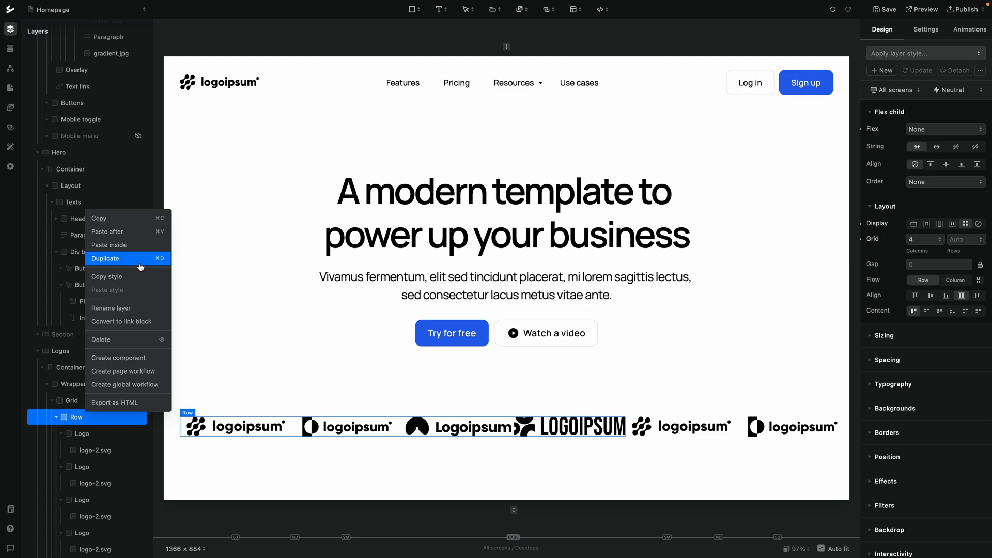
{"action": "left_click", "coordinate": [58, 421]}
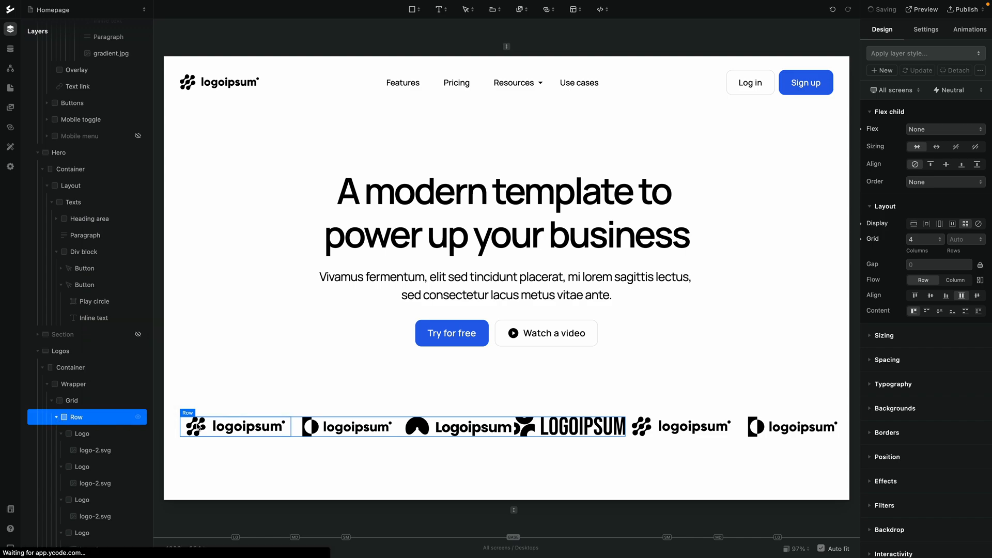
{"action": "scroll", "coordinate": [487, 429], "scroll_direction": "right", "scroll_amount": 5}
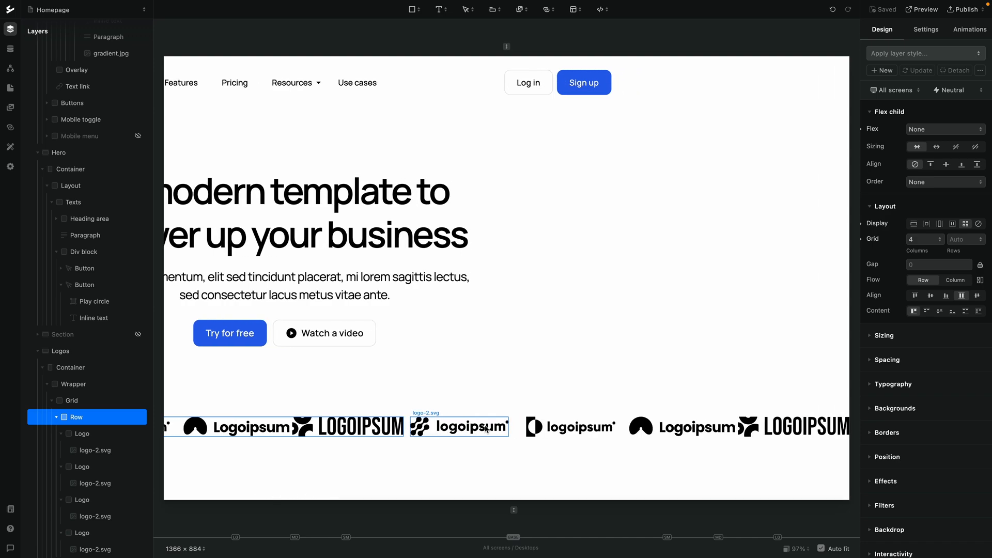
{"action": "scroll", "coordinate": [486, 428], "scroll_direction": "left", "scroll_amount": 5}
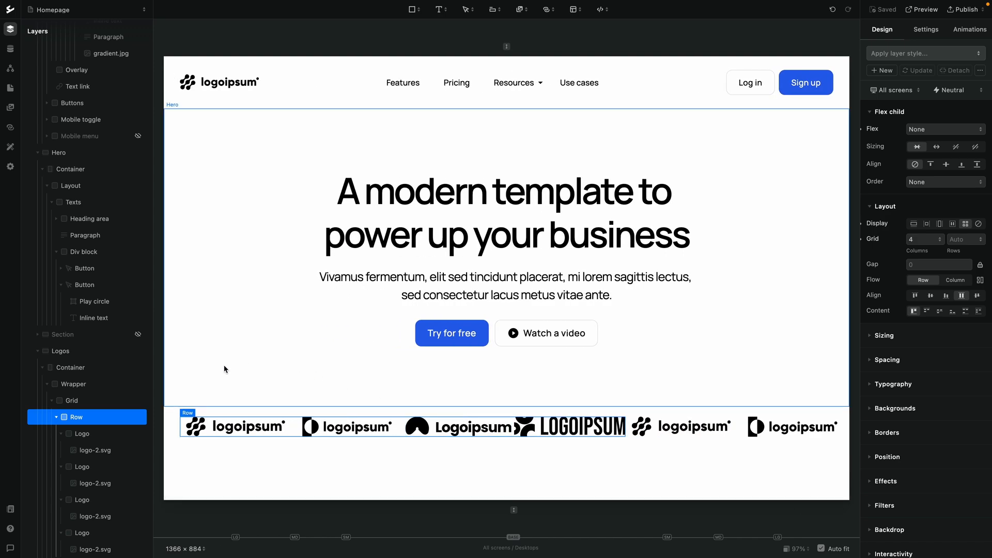
{"action": "scroll", "coordinate": [634, 398], "scroll_direction": "right", "scroll_amount": 5}
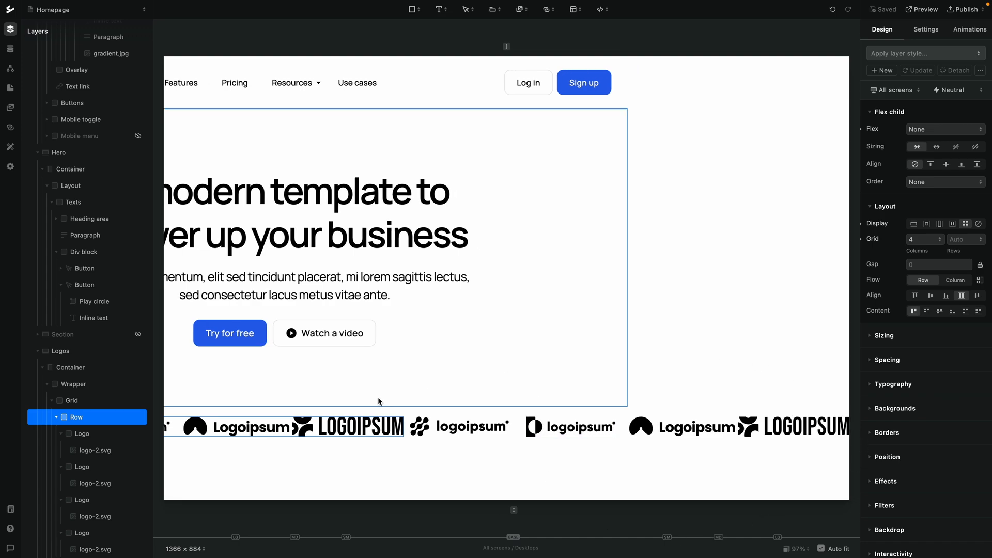
{"action": "scroll", "coordinate": [376, 398], "scroll_direction": "left", "scroll_amount": 5}
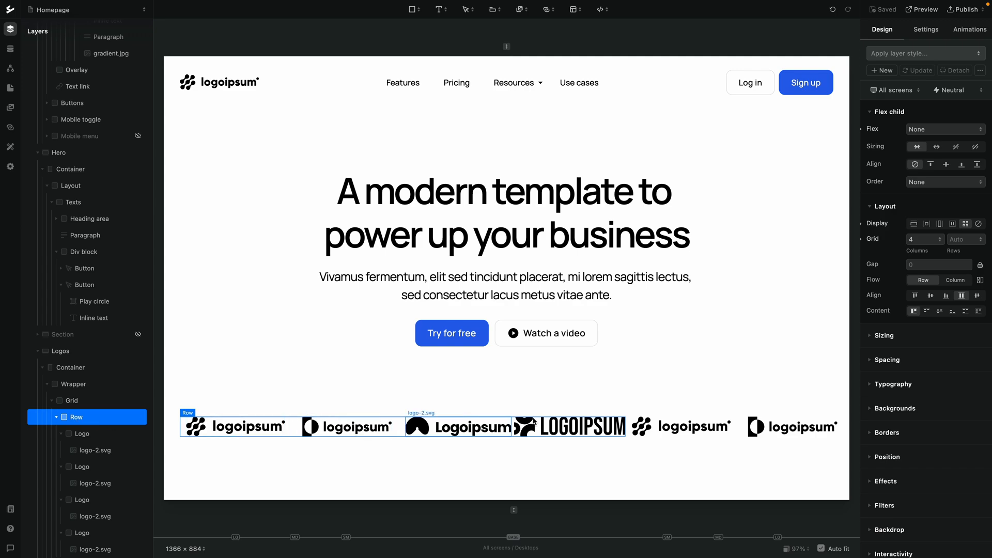
Set the first Row block's width to Full
{"action": "left_click", "coordinate": [892, 336]}
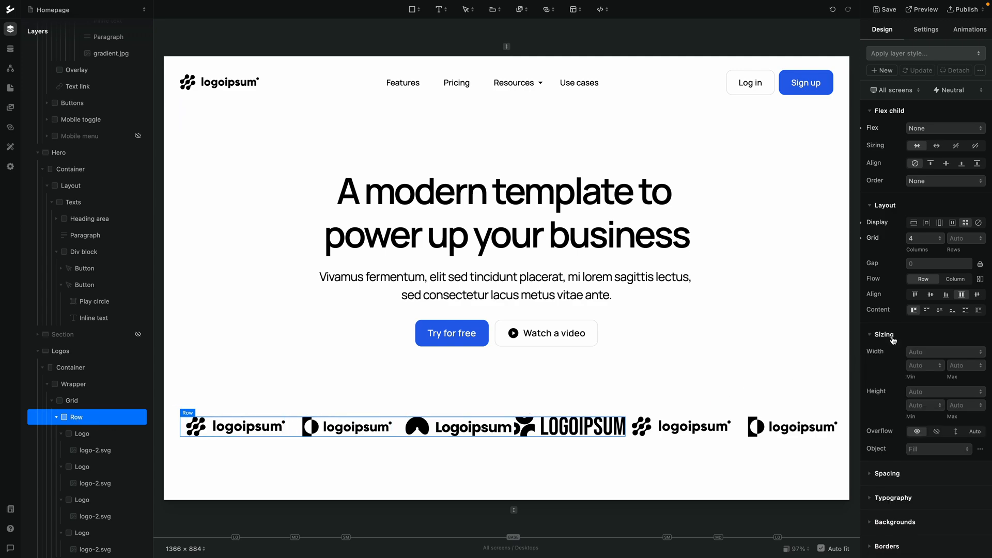
{"action": "left_click", "coordinate": [925, 352]}
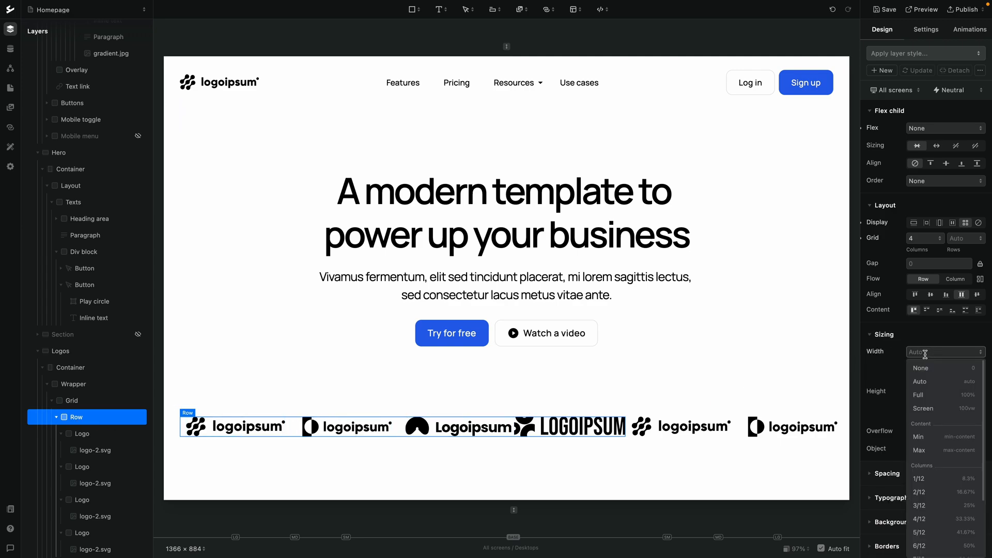
{"action": "left_click", "coordinate": [924, 395]}
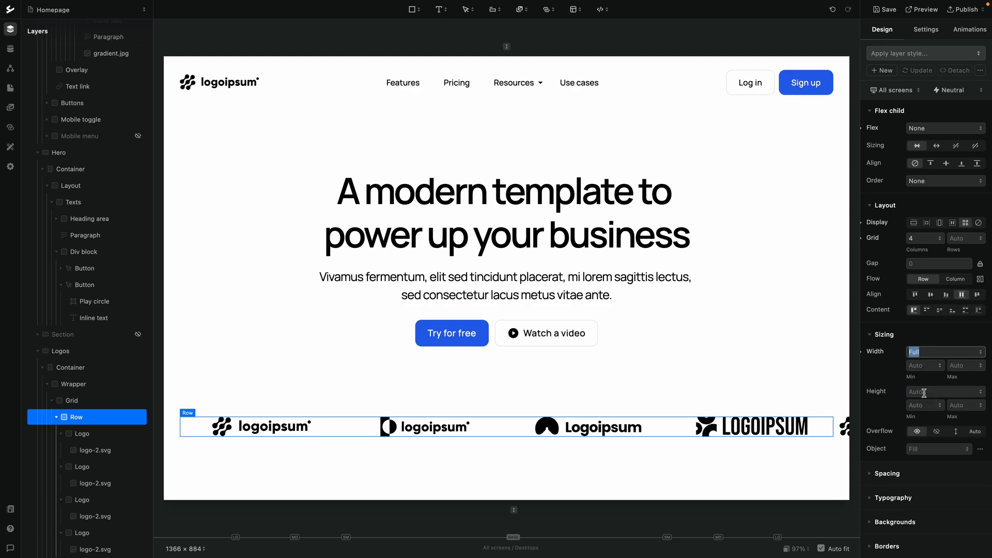
Set the second, duplicated Row block's width to Full
{"action": "scroll", "coordinate": [88, 462], "scroll_direction": "down", "scroll_amount": 1}
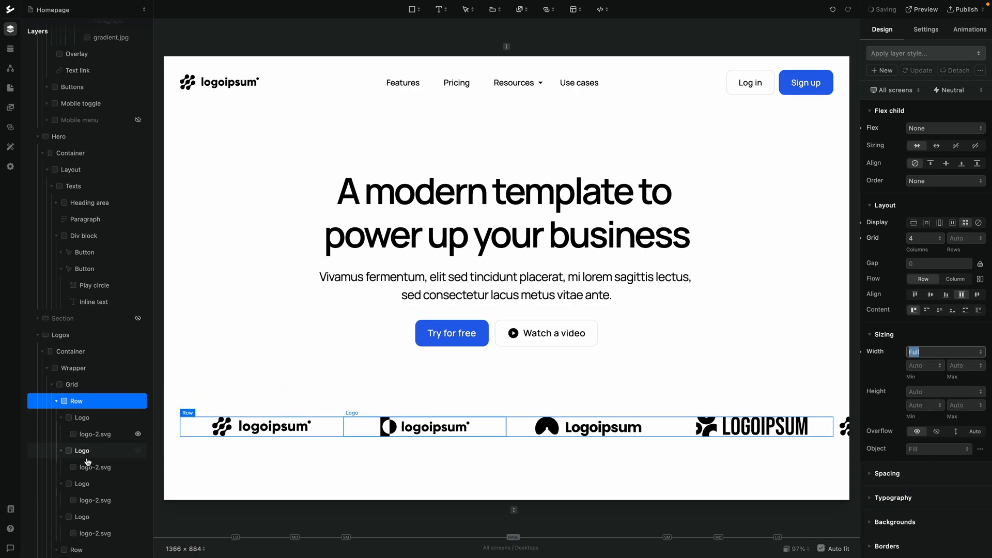
{"action": "scroll", "coordinate": [88, 461], "scroll_direction": "down", "scroll_amount": 5}
{"action": "left_click", "coordinate": [89, 399]}
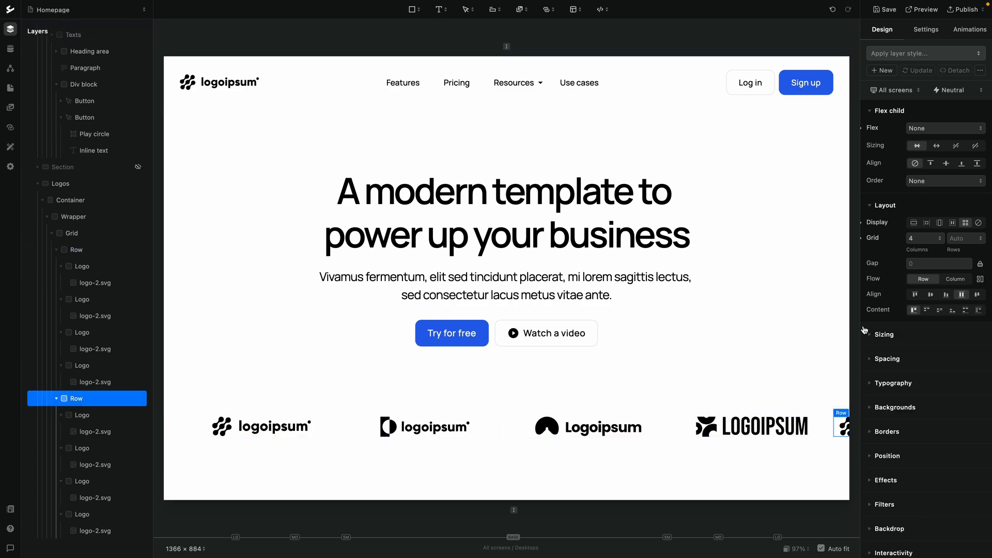
{"action": "left_click", "coordinate": [885, 334]}
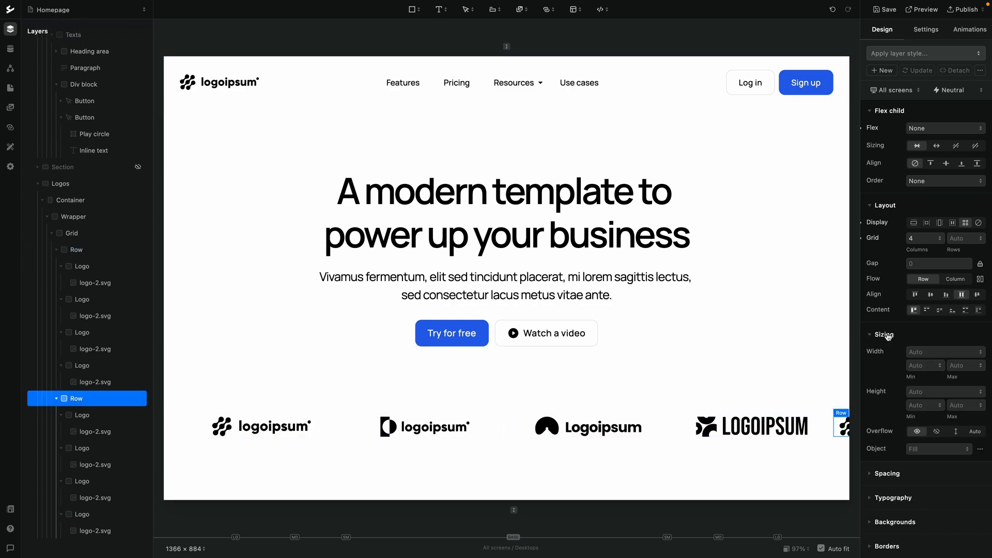
{"action": "left_click", "coordinate": [919, 348]}
{"action": "left_click", "coordinate": [925, 392]}
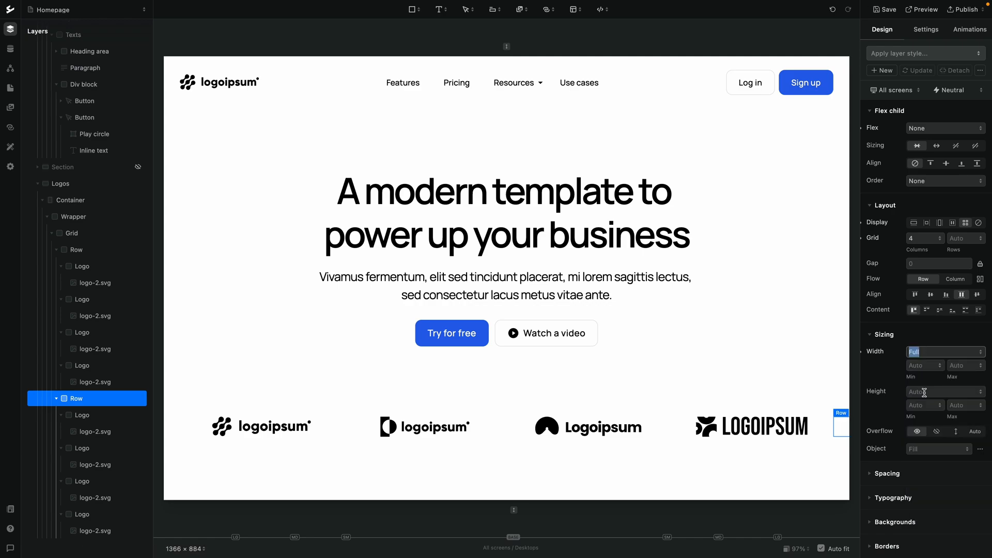
Set the Wrapper block's overflow to hidden
{"action": "scroll", "coordinate": [638, 427], "scroll_direction": "right", "scroll_amount": 5}
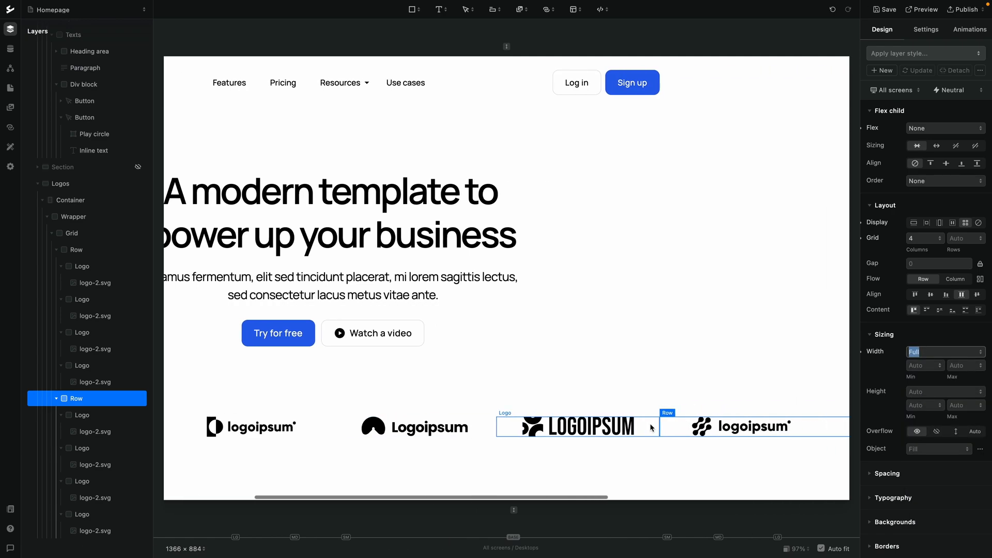
{"action": "scroll", "coordinate": [634, 425], "scroll_direction": "left", "scroll_amount": 5}
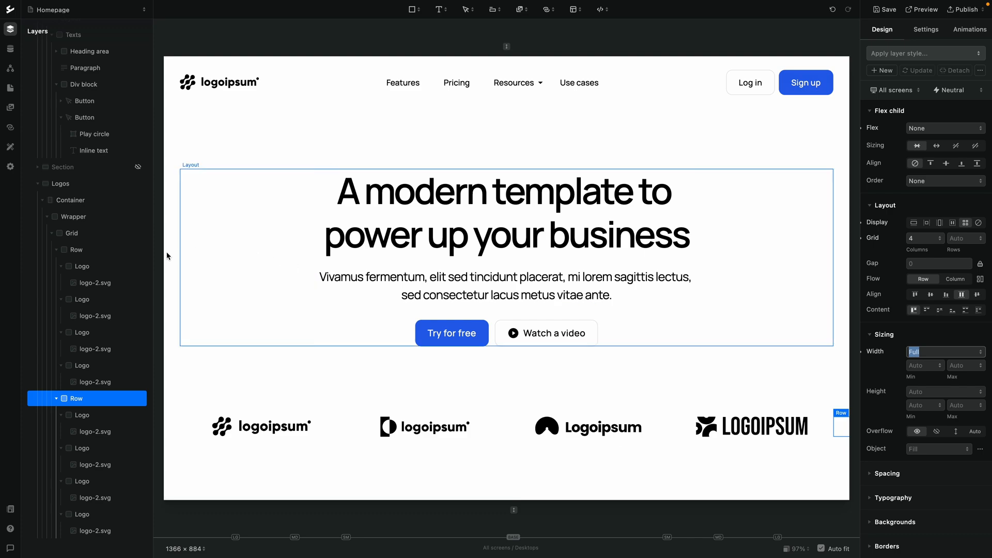
{"action": "left_click", "coordinate": [57, 399]}
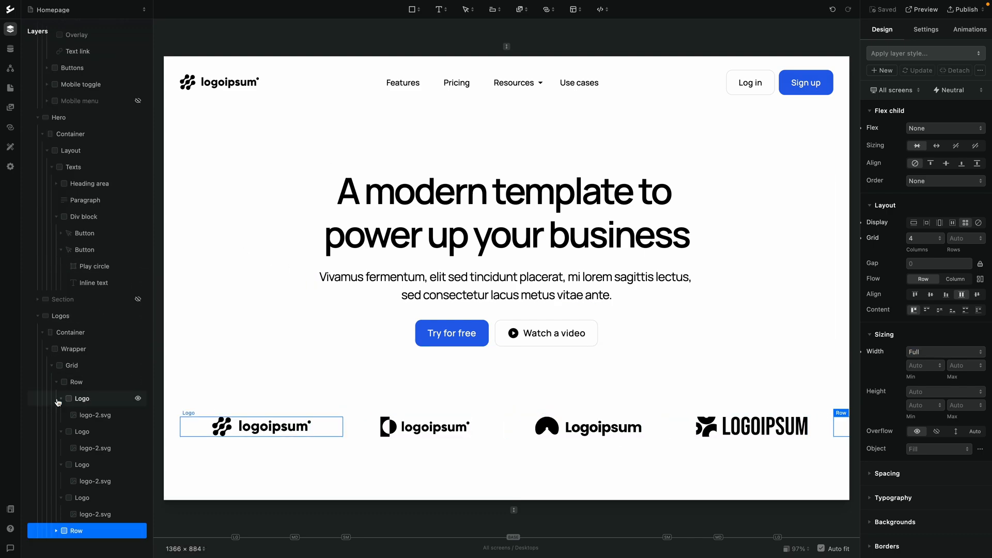
{"action": "left_click", "coordinate": [57, 383]}
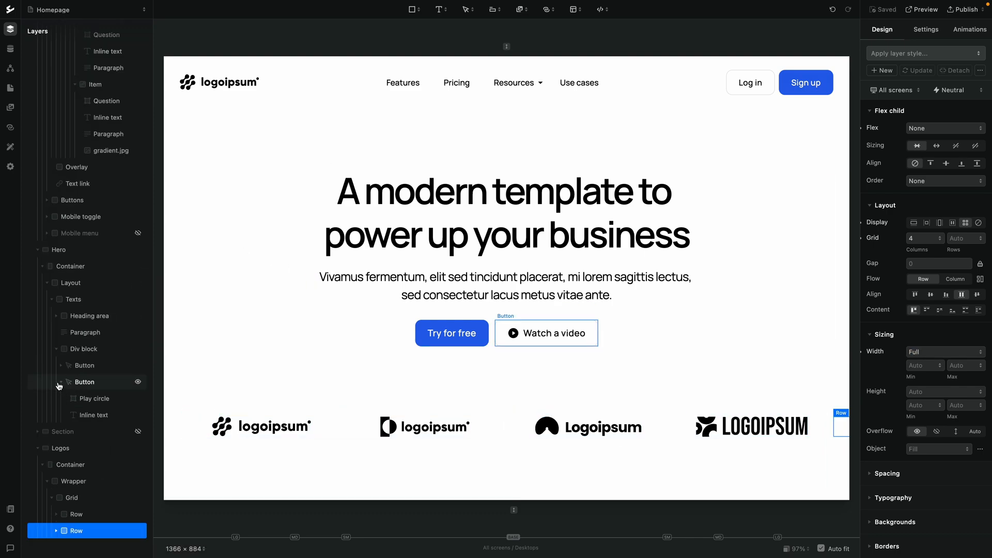
{"action": "left_click", "coordinate": [70, 481]}
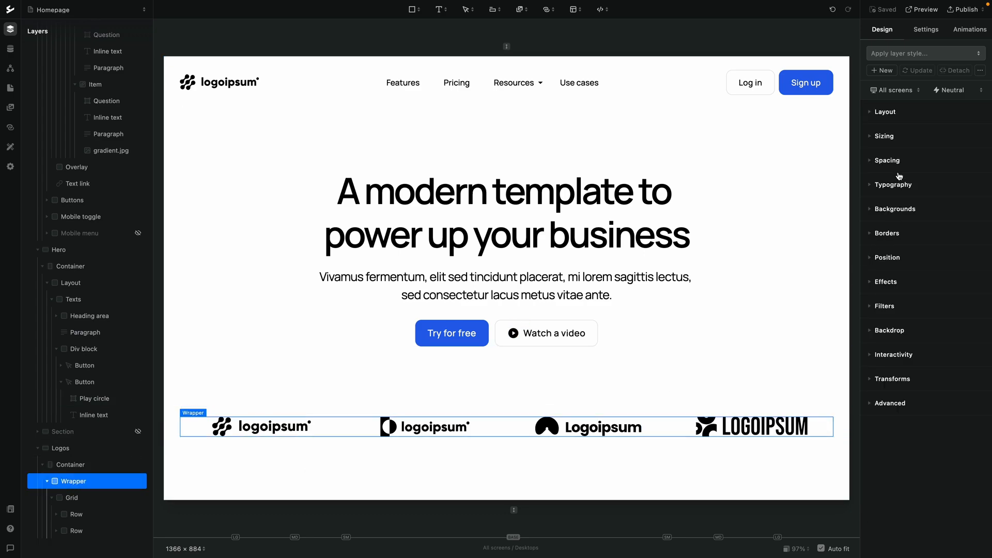
{"action": "left_click", "coordinate": [884, 136]}
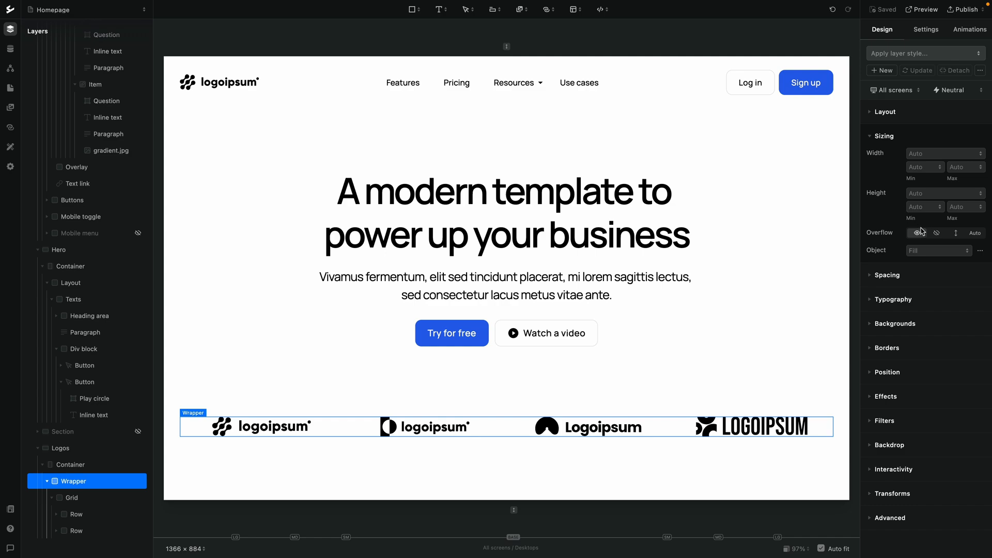
{"action": "scroll", "coordinate": [751, 405], "scroll_direction": "right", "scroll_amount": 6}
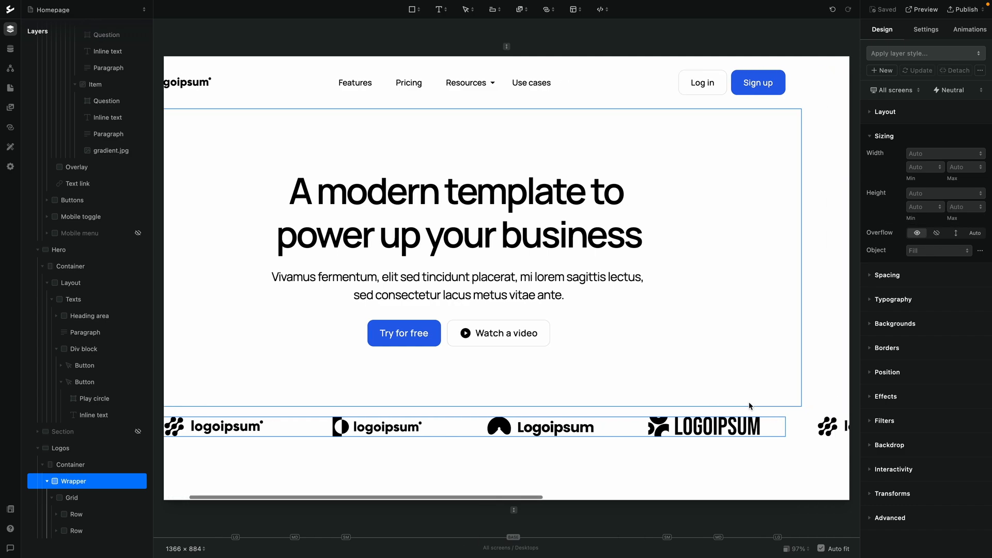
{"action": "scroll", "coordinate": [751, 405], "scroll_direction": "left", "scroll_amount": 6}
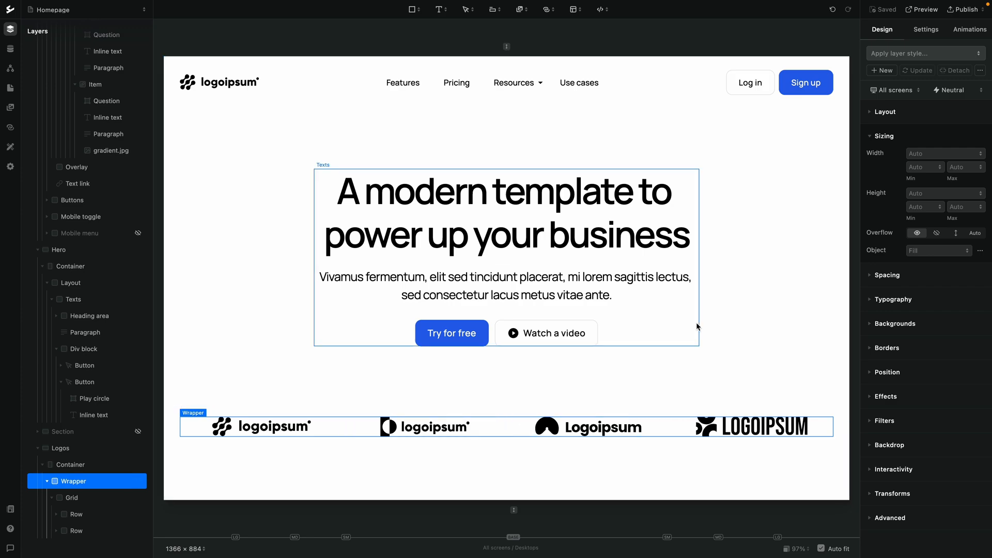
{"action": "left_click", "coordinate": [937, 235]}
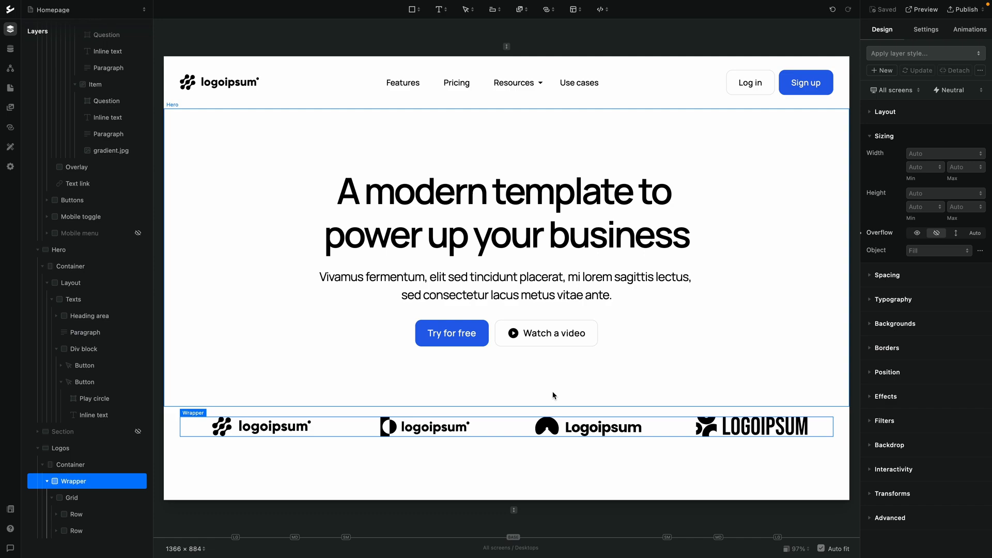
Save, then add a page Load animation with a Move property to the Grid block
{"action": "left_click", "coordinate": [81, 499]}
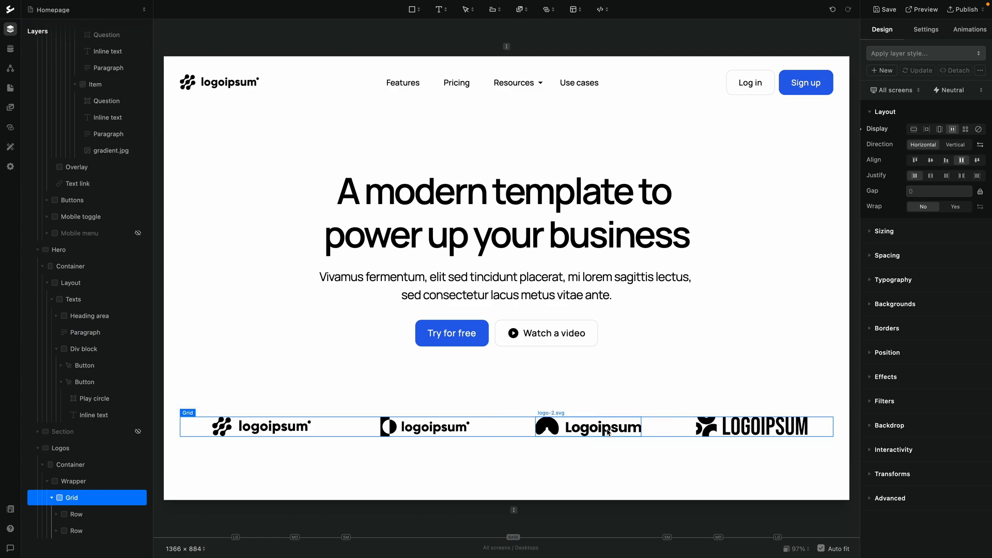
{"action": "key", "text": "ctrl+s"}
{"action": "left_click", "coordinate": [959, 33]}
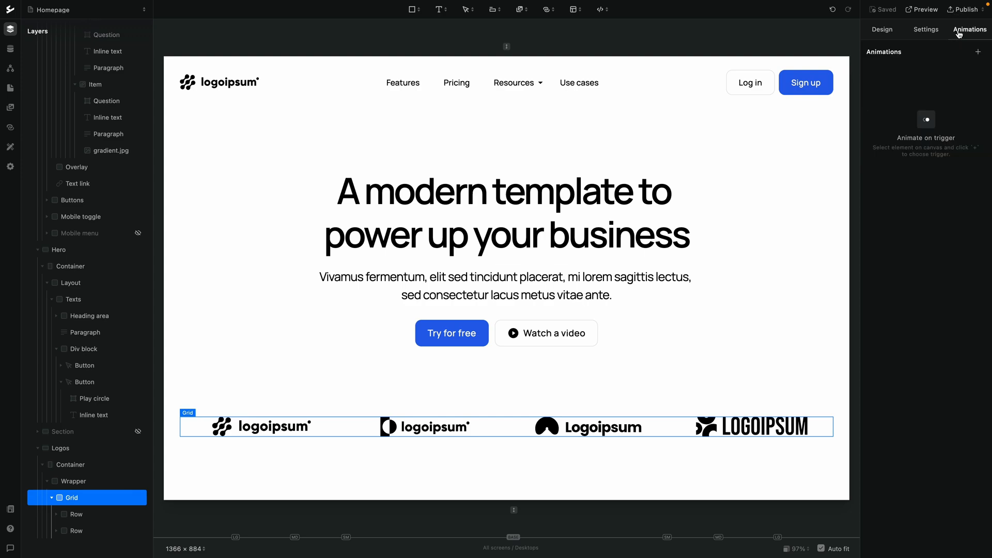
{"action": "left_click", "coordinate": [975, 52]}
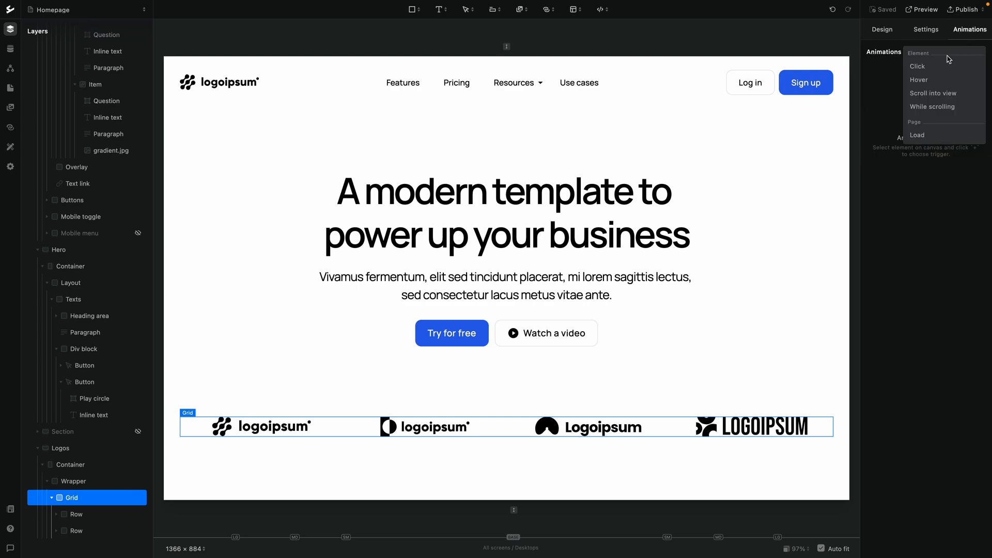
{"action": "left_click", "coordinate": [923, 136]}
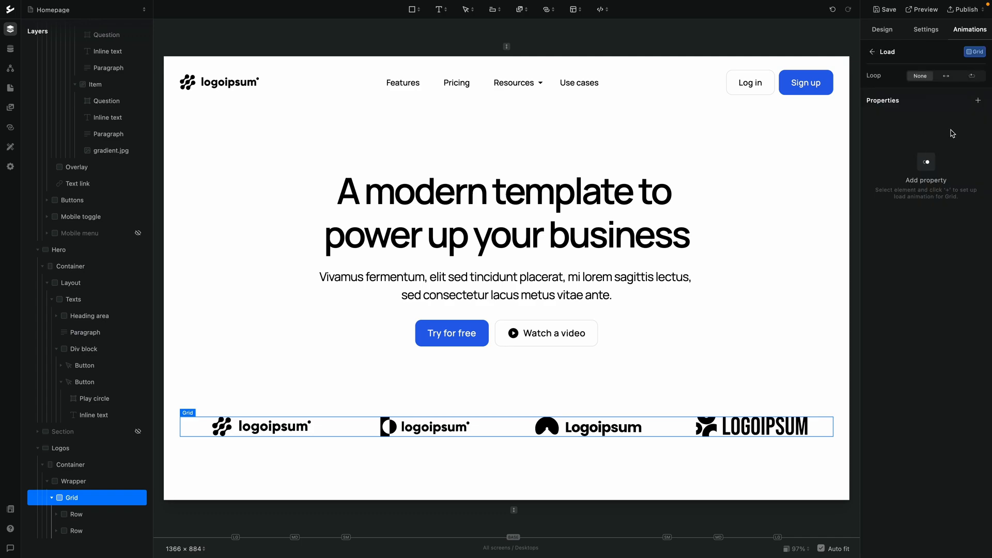
{"action": "left_click", "coordinate": [978, 101]}
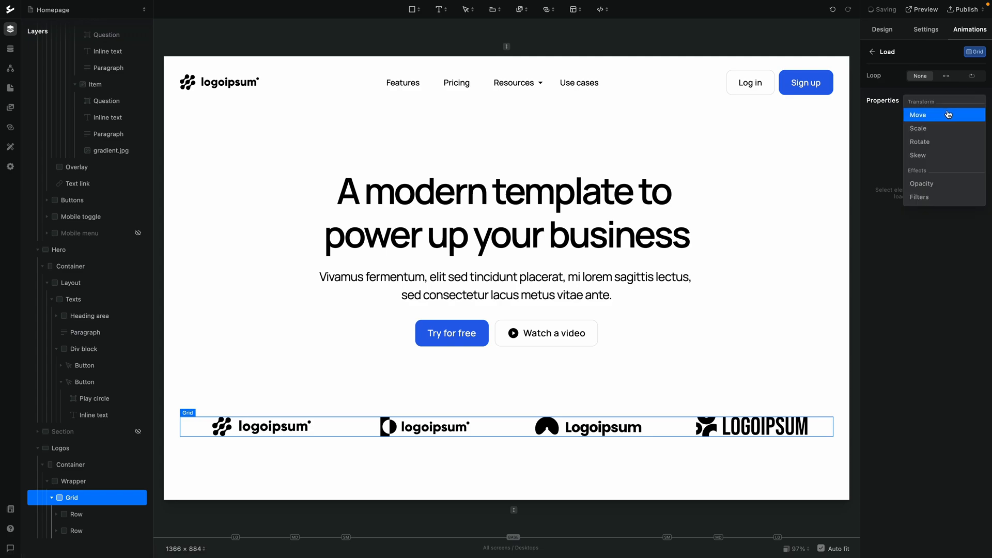
{"action": "left_click", "coordinate": [930, 116]}
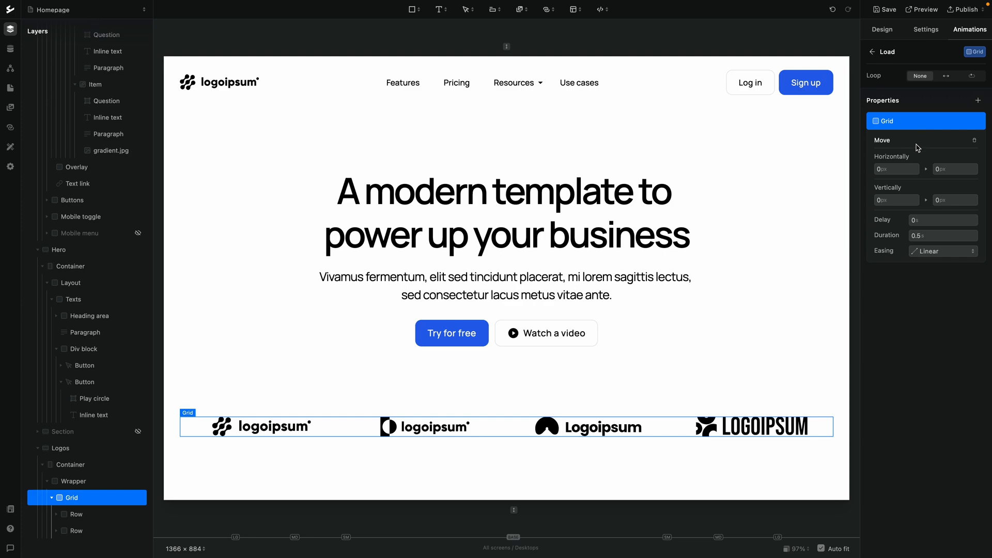
Set the Move animation's horizontal end position to -100%
{"action": "left_click", "coordinate": [943, 170]}
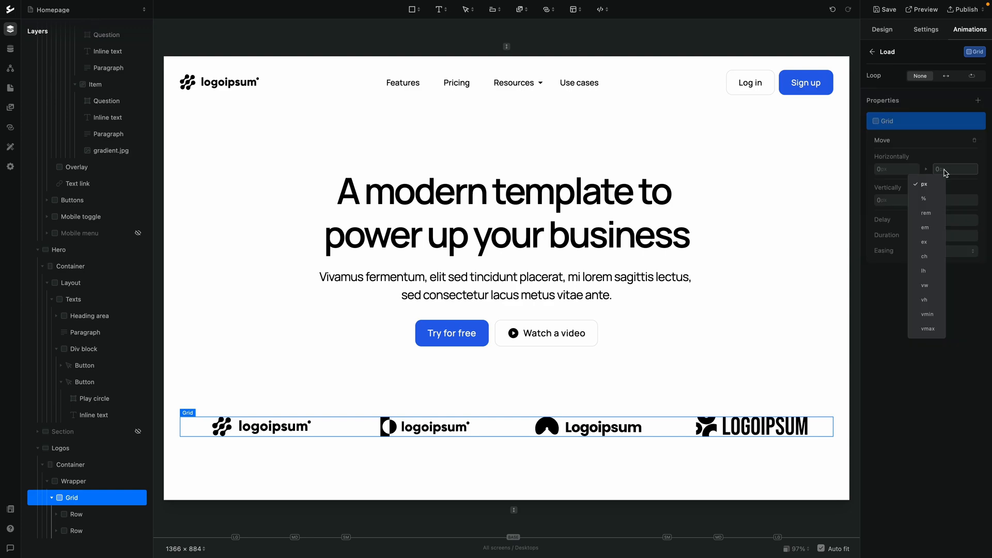
{"action": "left_click", "coordinate": [950, 172]}
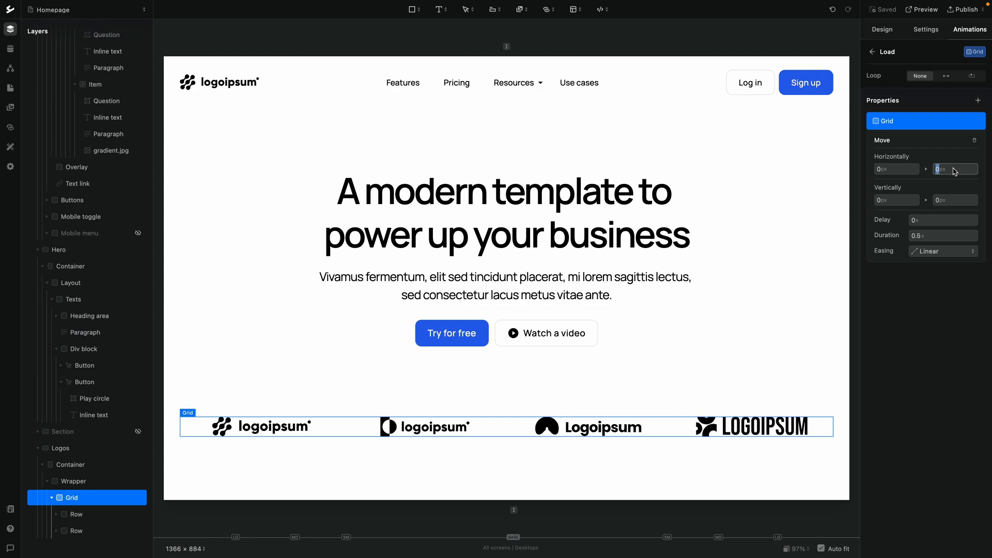
{"action": "type", "text": "-100"}
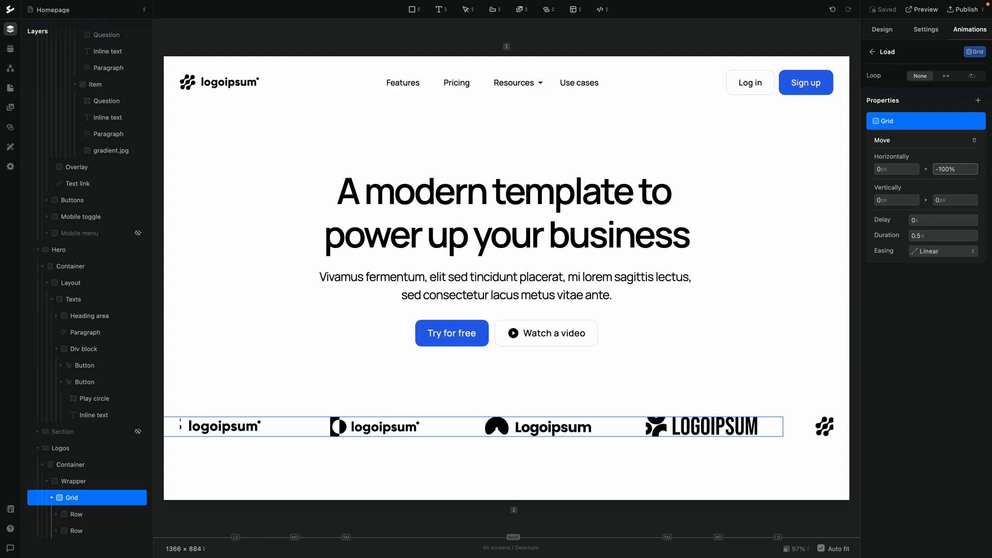
{"action": "key", "text": "Return"}
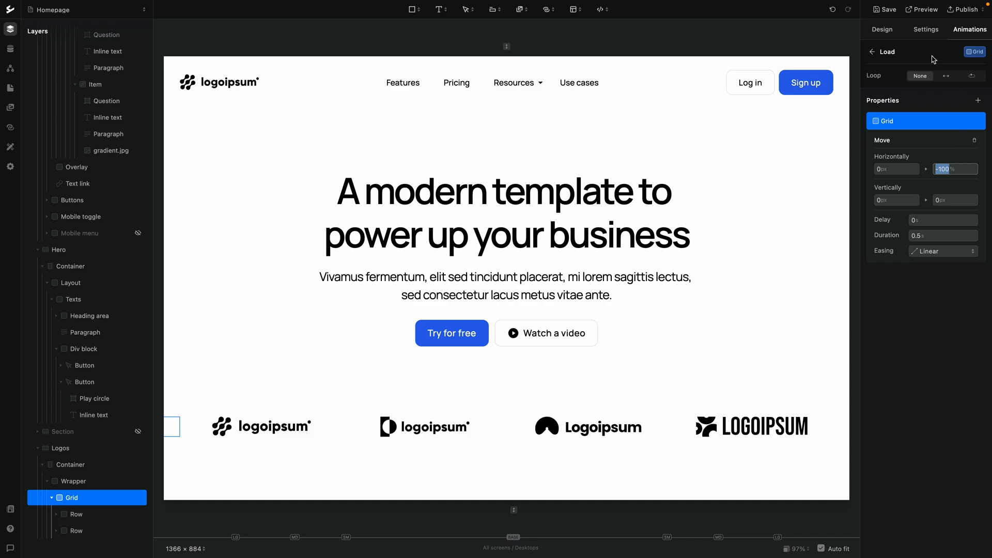
Save the project and preview the homepage before returning to the editor
{"action": "left_click", "coordinate": [882, 10]}
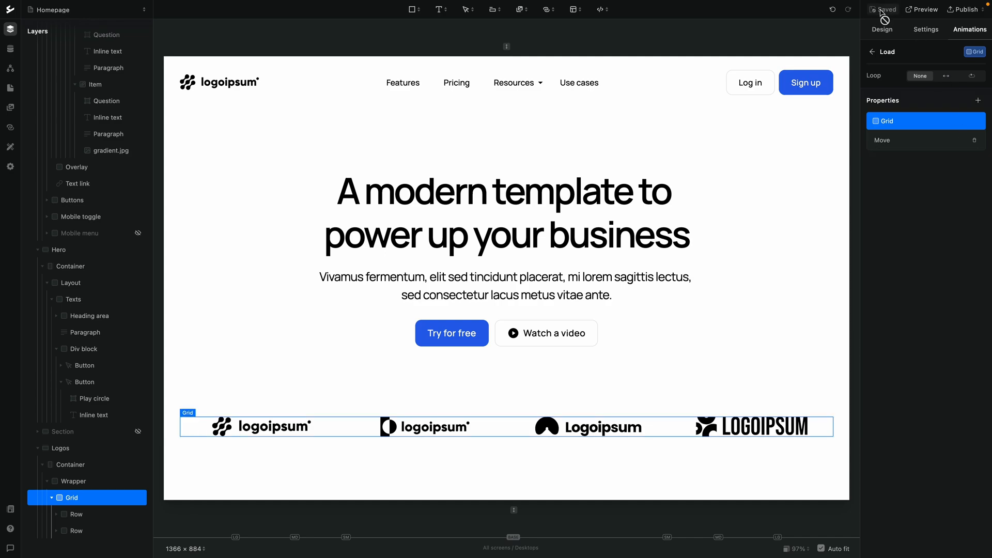
{"action": "left_click", "coordinate": [919, 14]}
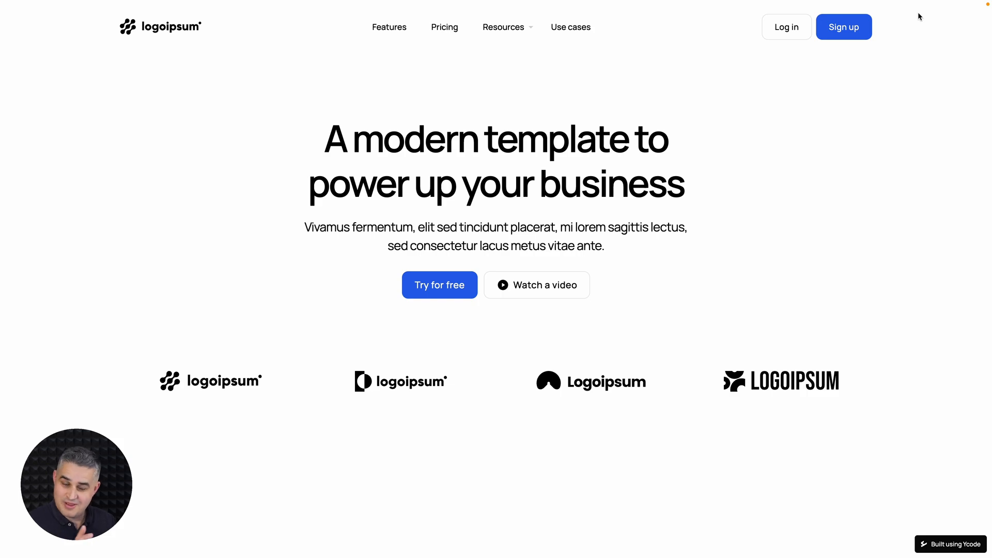
{"action": "left_click", "coordinate": [917, 11]}
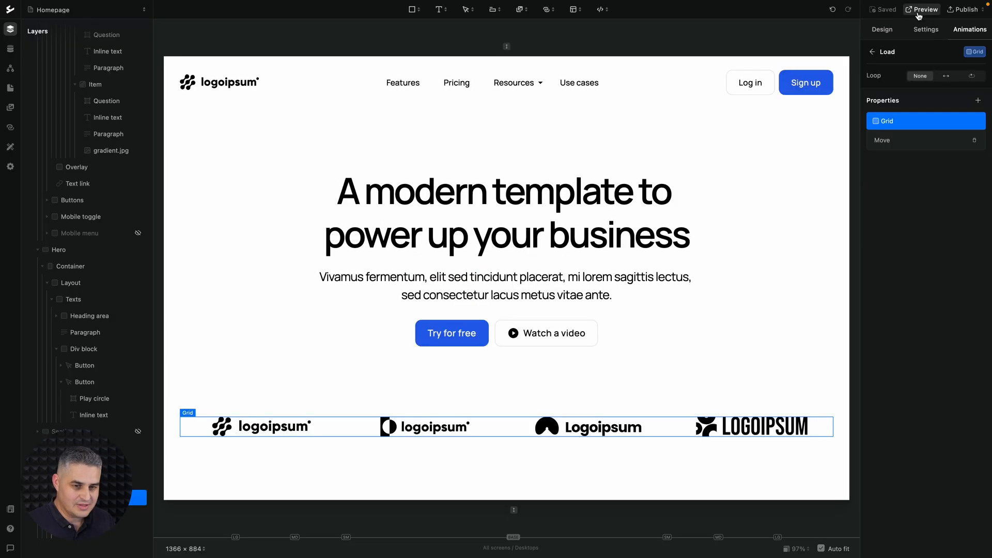
Set the Move animation's duration to 20 seconds
{"action": "left_click", "coordinate": [884, 141]}
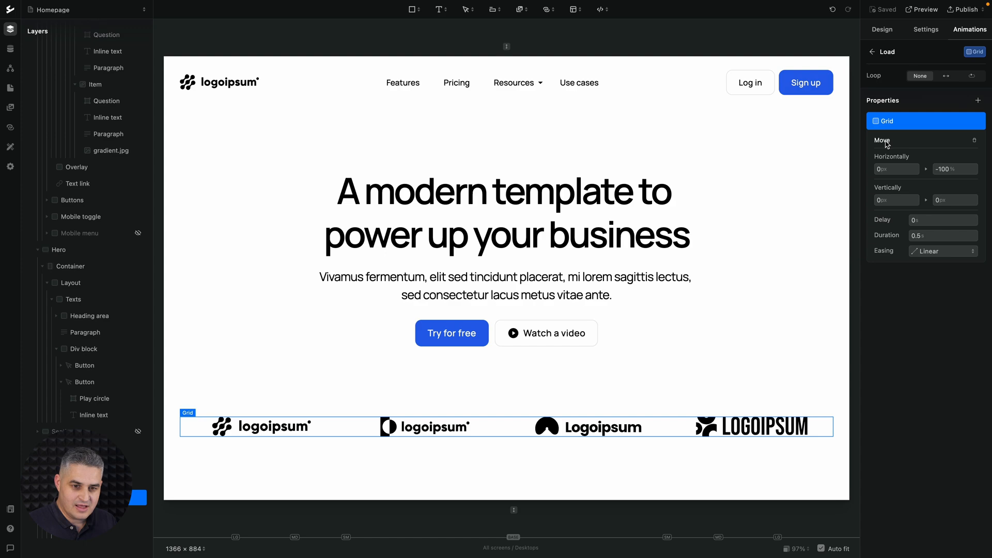
{"action": "left_click", "coordinate": [912, 235]}
{"action": "type", "text": "20"}
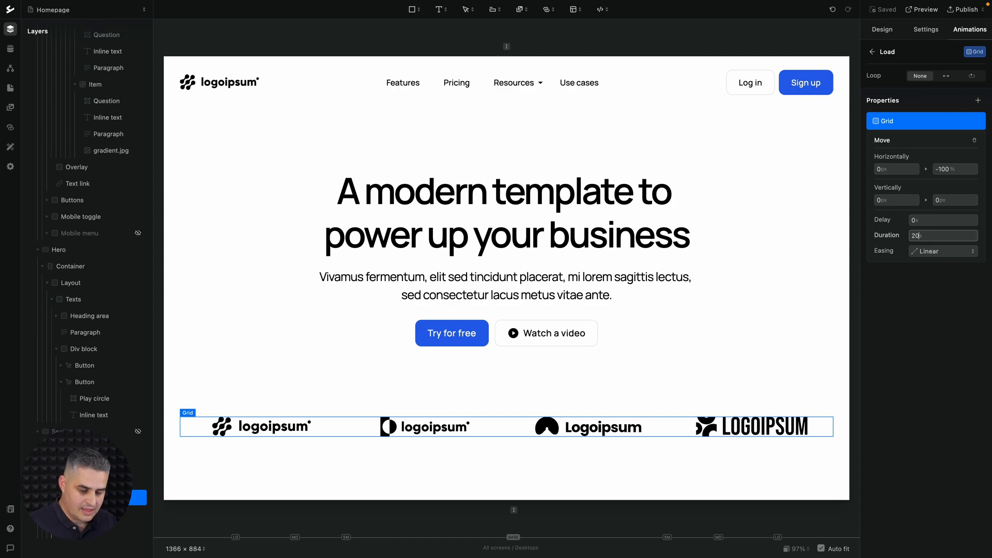
{"action": "key", "text": "Return"}
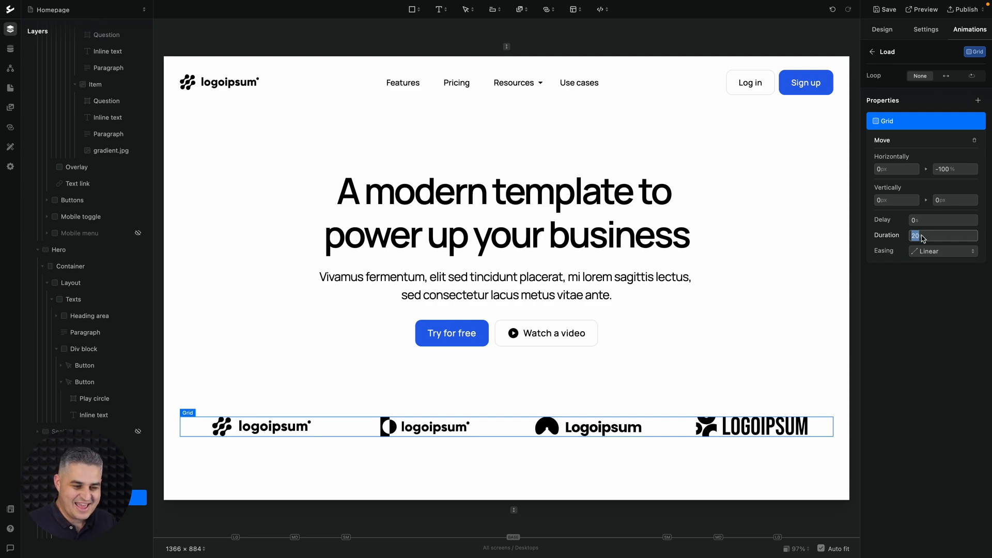
{"action": "left_click", "coordinate": [197, 427]}
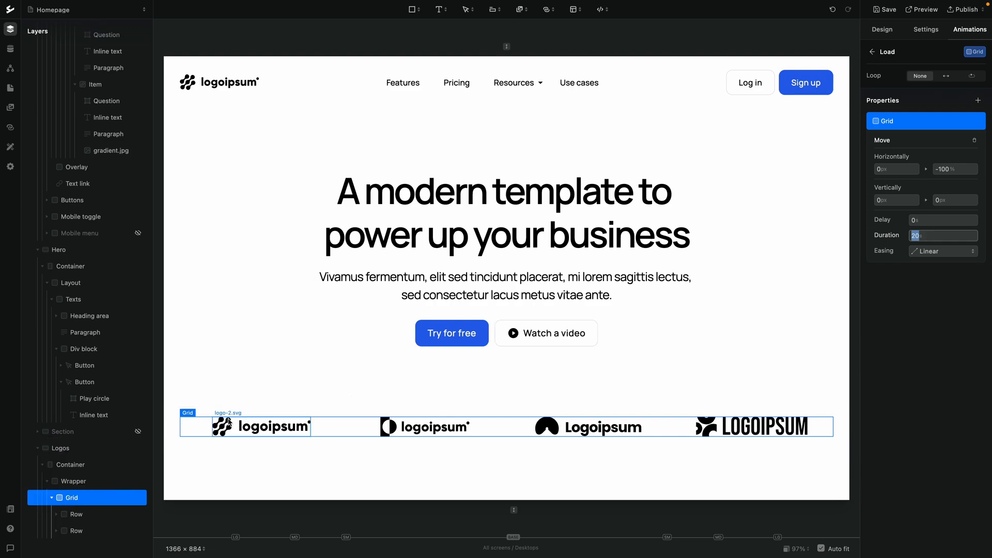
{"action": "left_click", "coordinate": [196, 426]}
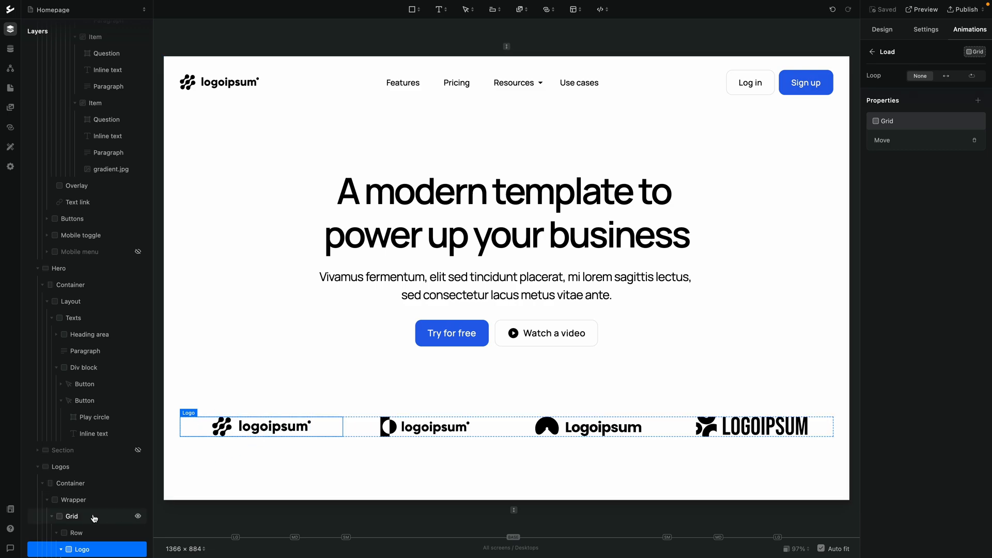
{"action": "left_click", "coordinate": [72, 516]}
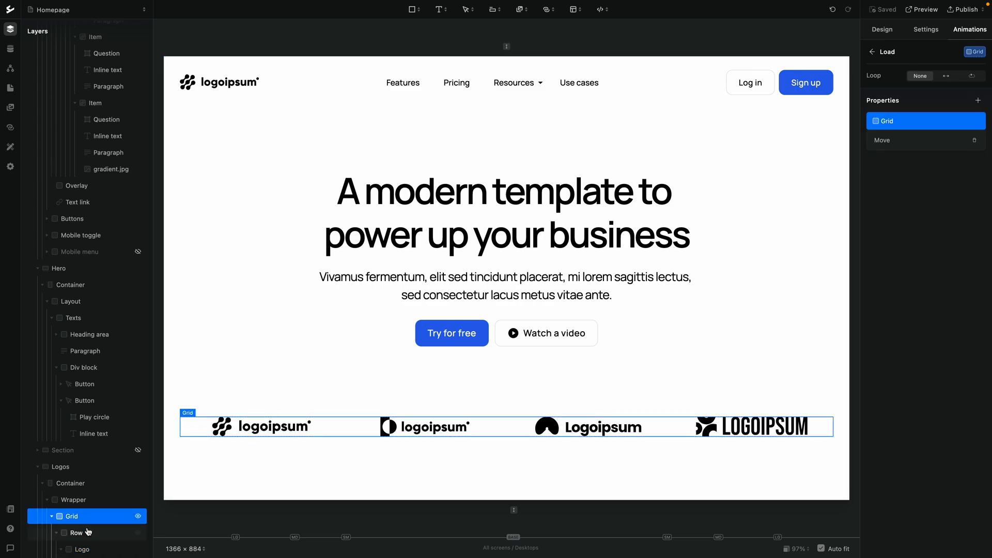
Give the logo Row inside the Grid a Green 200 background color
{"action": "left_click", "coordinate": [77, 533]}
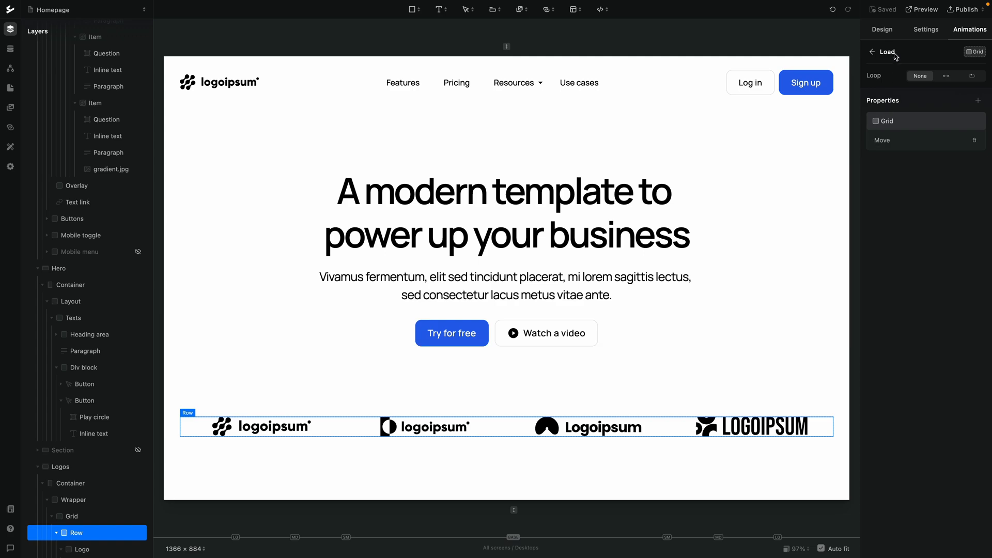
{"action": "left_click", "coordinate": [882, 30]}
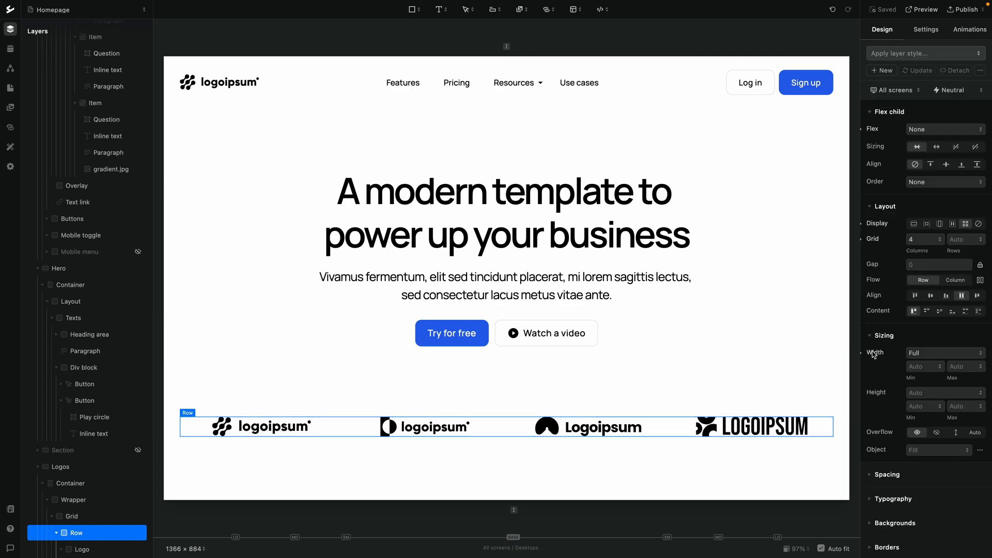
{"action": "scroll", "coordinate": [873, 355], "scroll_direction": "down", "scroll_amount": 3}
{"action": "left_click", "coordinate": [886, 383]}
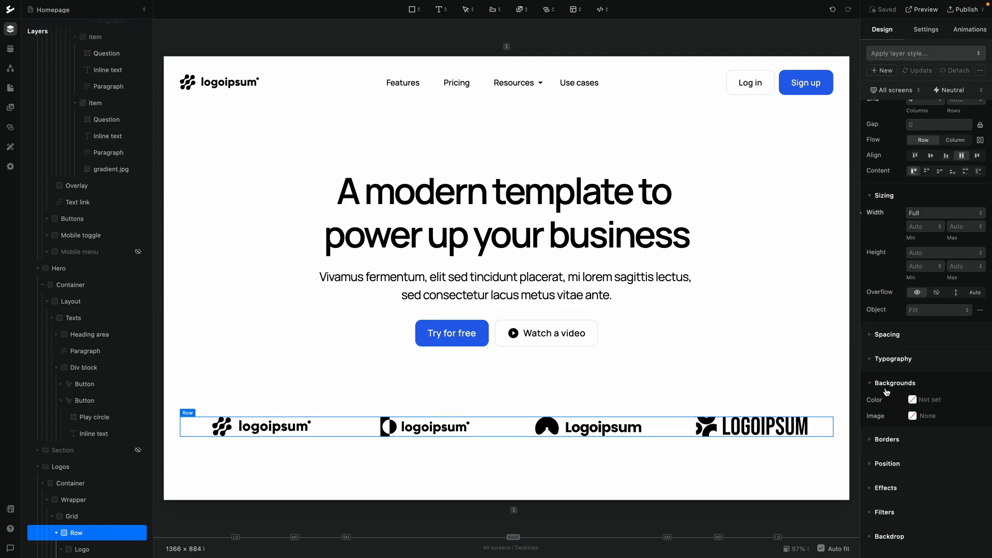
{"action": "left_click", "coordinate": [912, 401]}
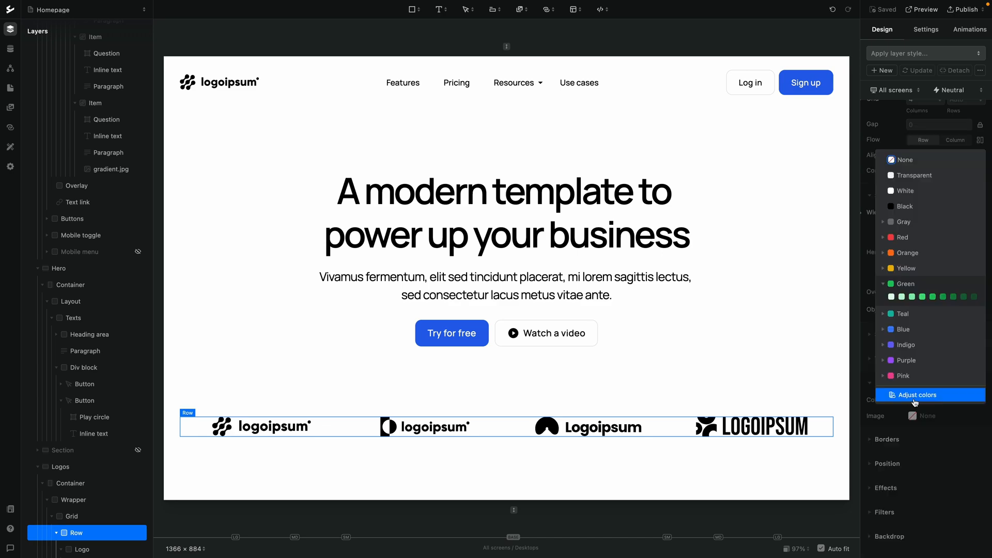
{"action": "left_click", "coordinate": [912, 297]}
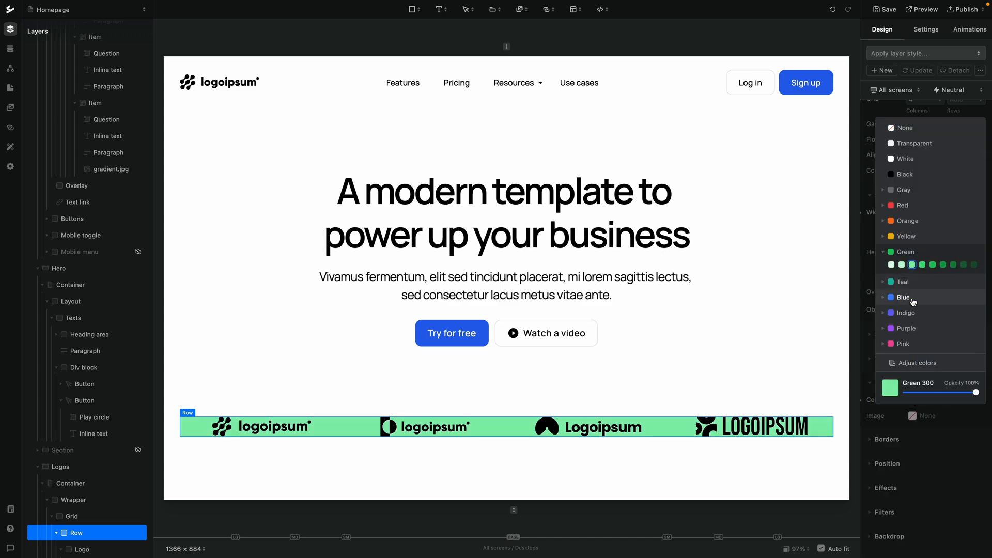
{"action": "left_click", "coordinate": [902, 265]}
{"action": "left_click", "coordinate": [870, 276]}
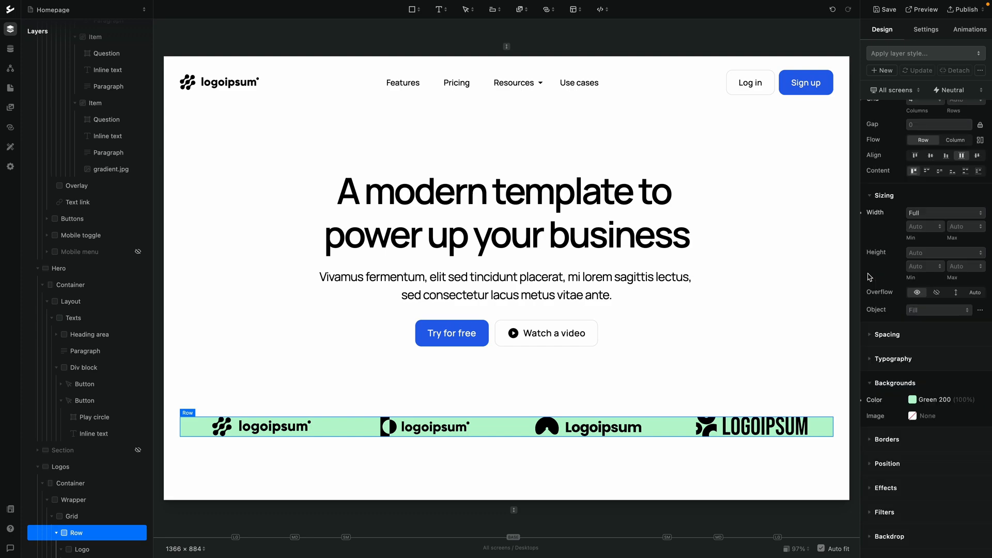
Set the Grid's Load animation loop to repeat, then open the homepage preview
{"action": "scroll", "coordinate": [897, 219], "scroll_direction": "up", "scroll_amount": 3}
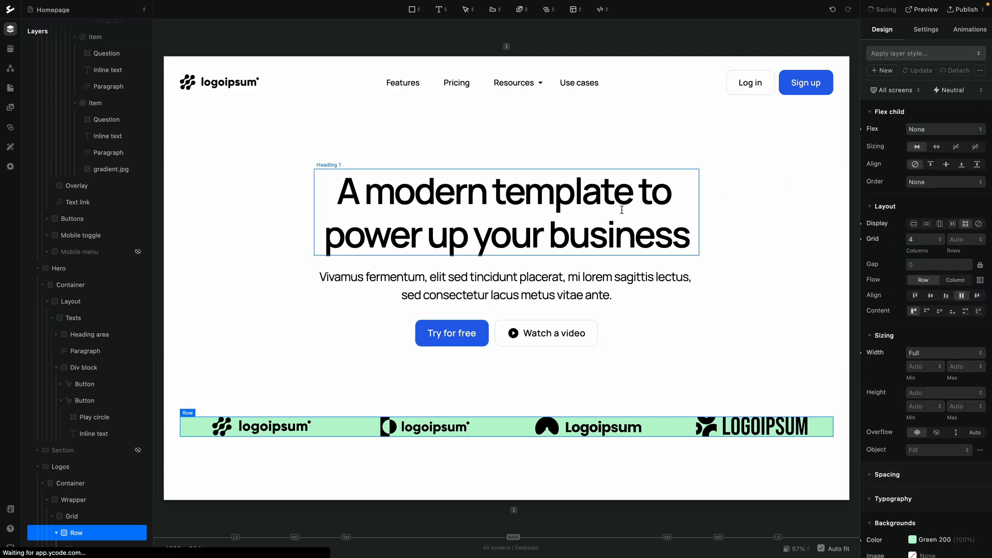
{"action": "left_click", "coordinate": [72, 516]}
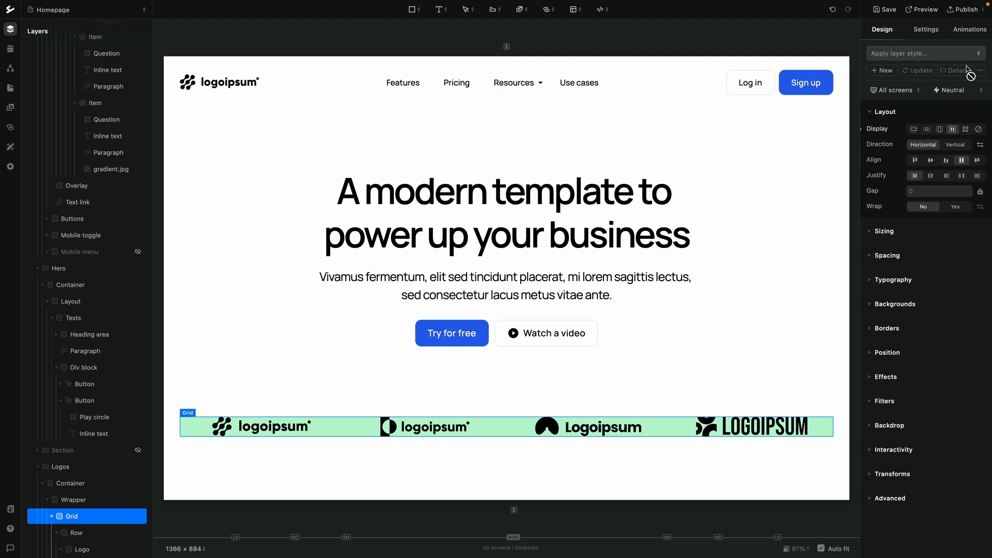
{"action": "left_click", "coordinate": [968, 32]}
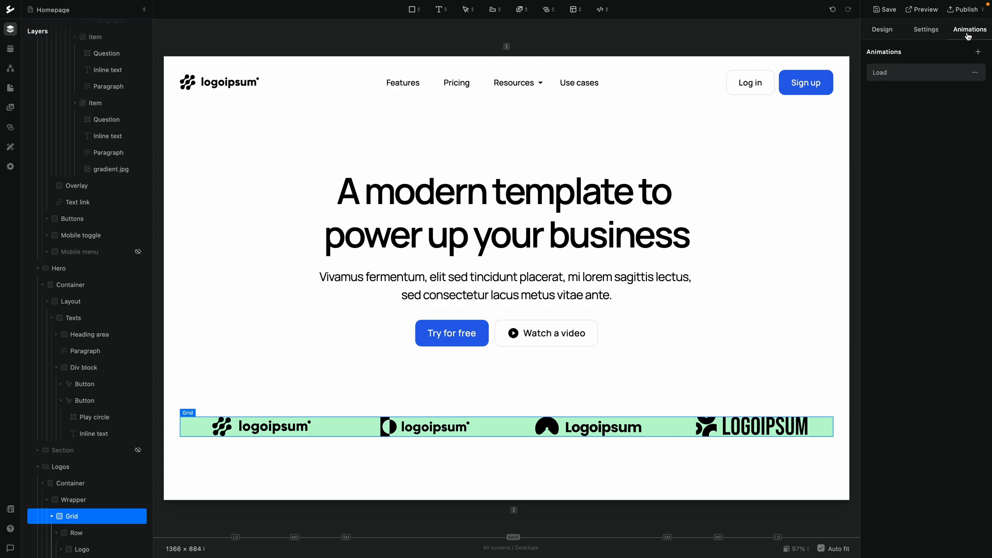
{"action": "left_click", "coordinate": [928, 72]}
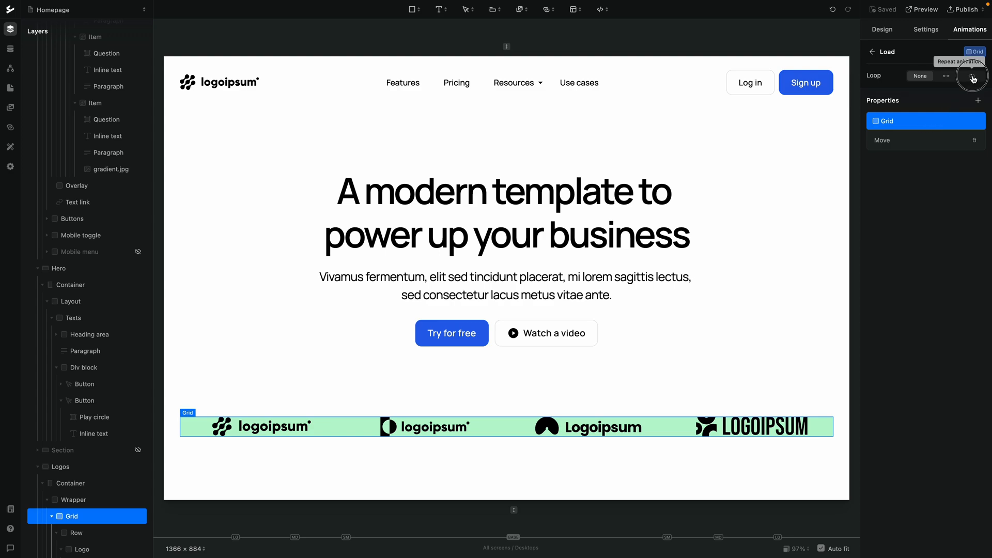
{"action": "left_click", "coordinate": [973, 77]}
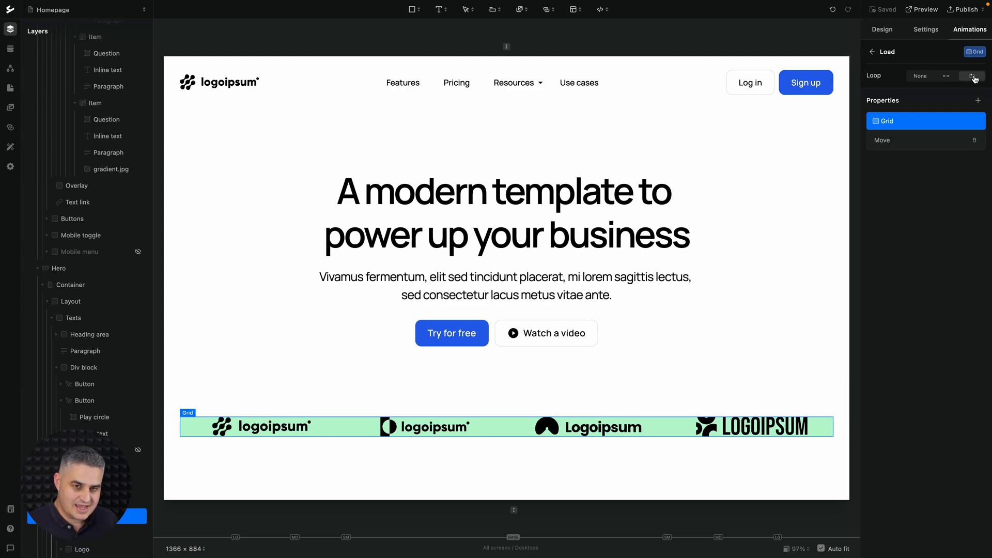
{"action": "left_click", "coordinate": [925, 10]}
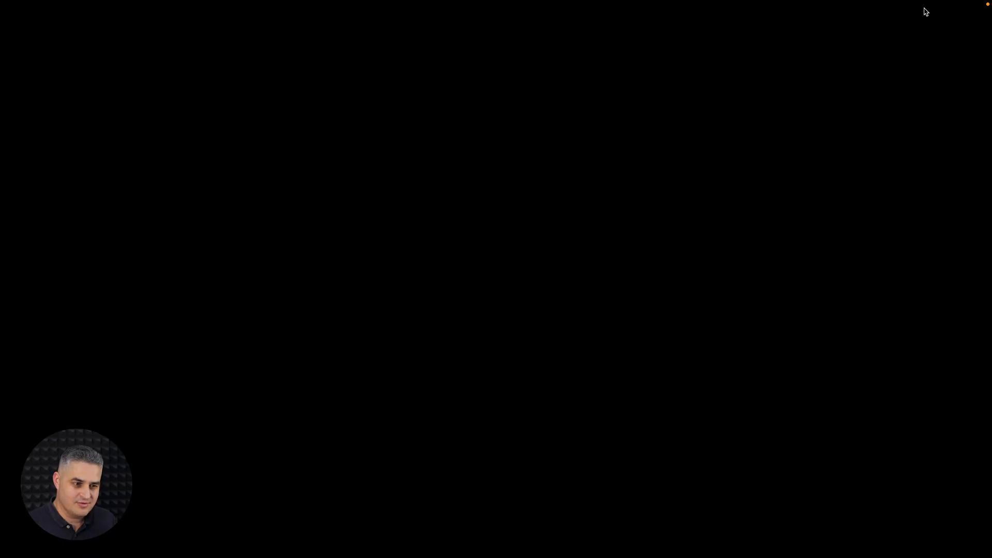